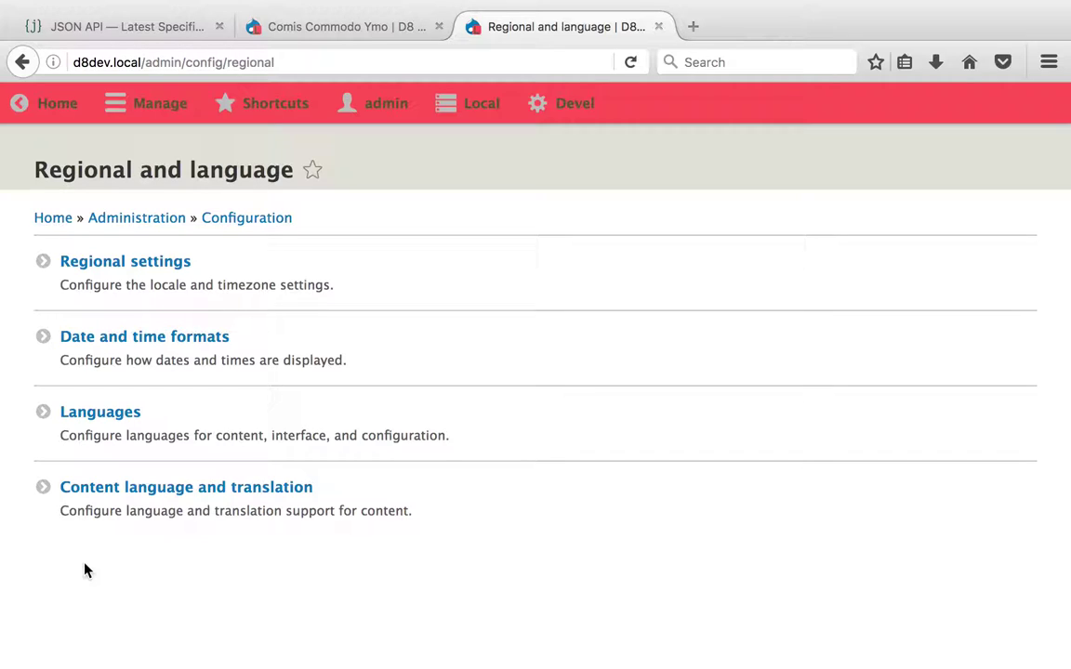
# Step: Glance at Content language and translation and Regional settings, then open the Languages list
pyautogui.click(158, 487)
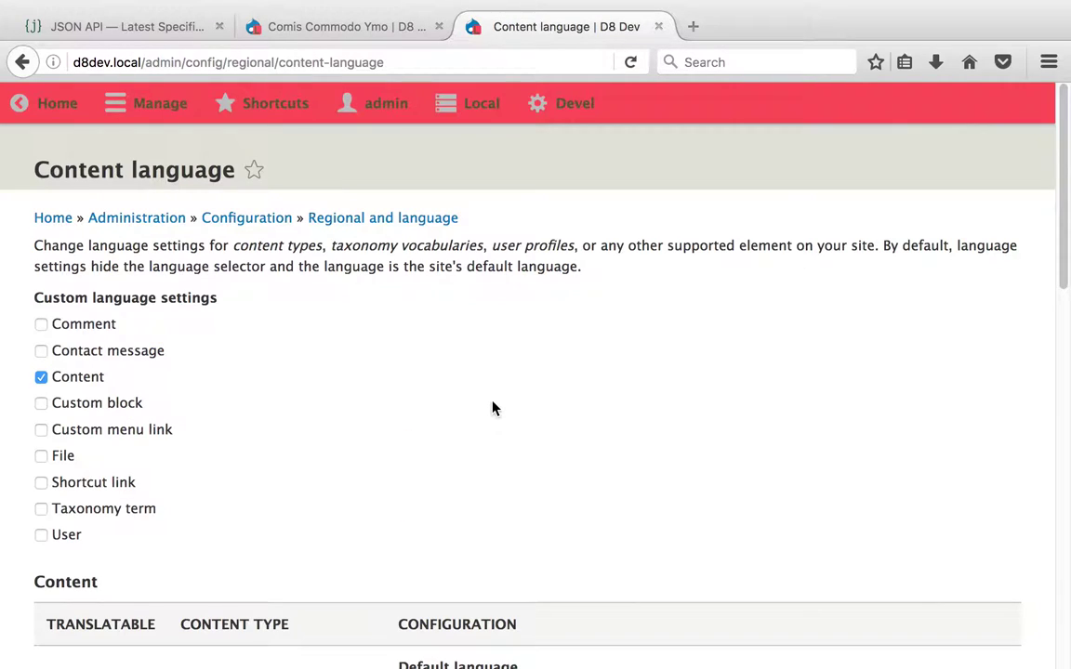
pyautogui.press('super+Left')
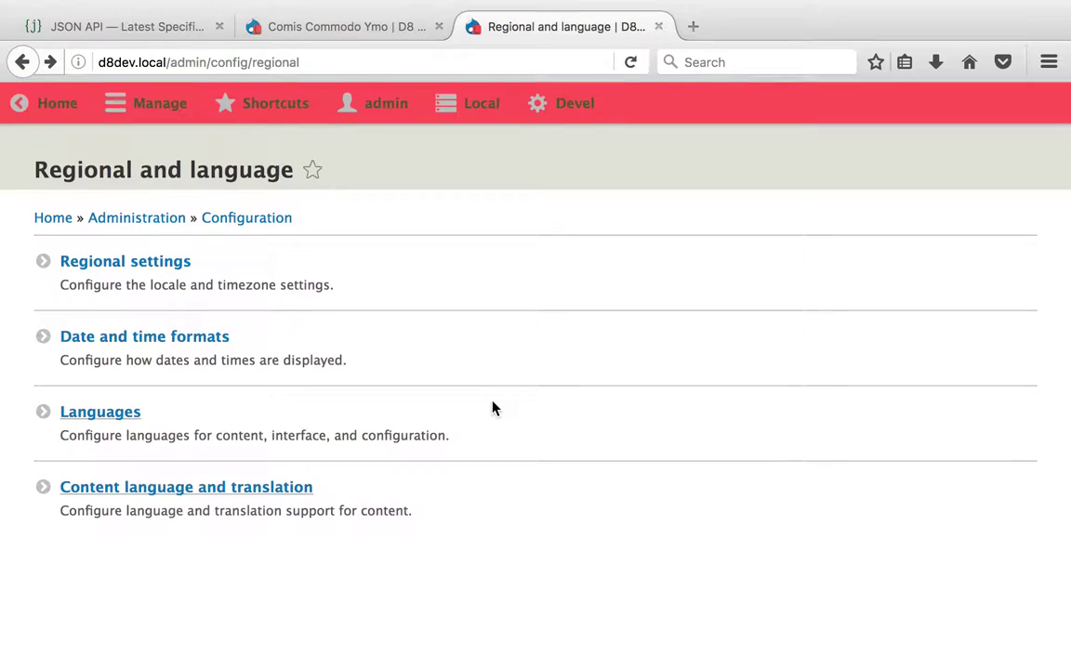
pyautogui.click(157, 263)
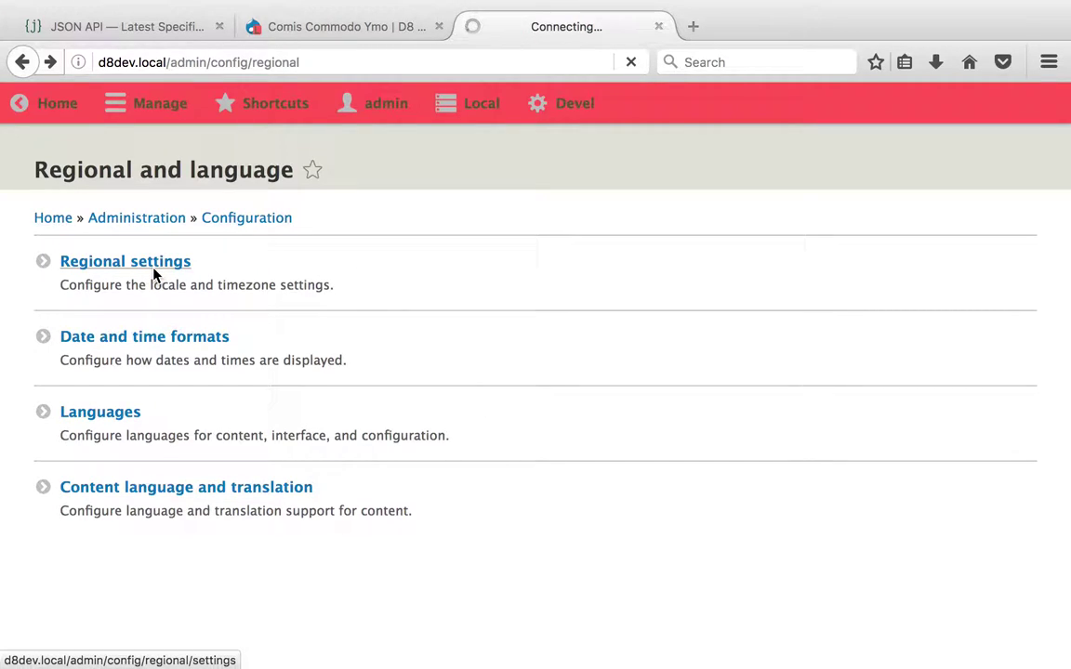
pyautogui.press('super+Left')
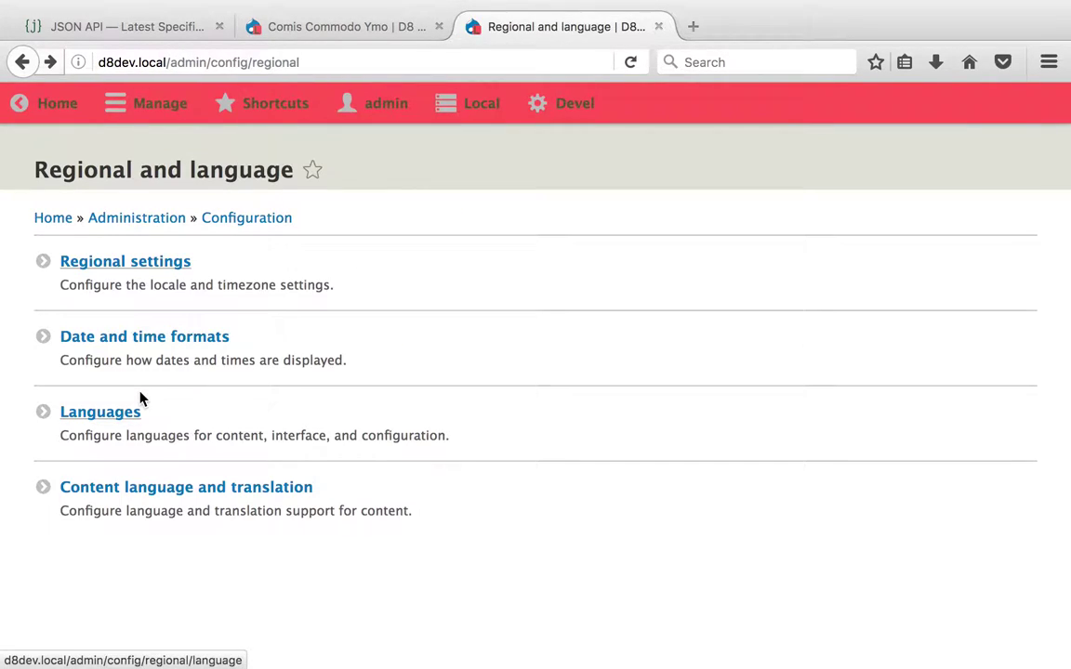
pyautogui.click(110, 415)
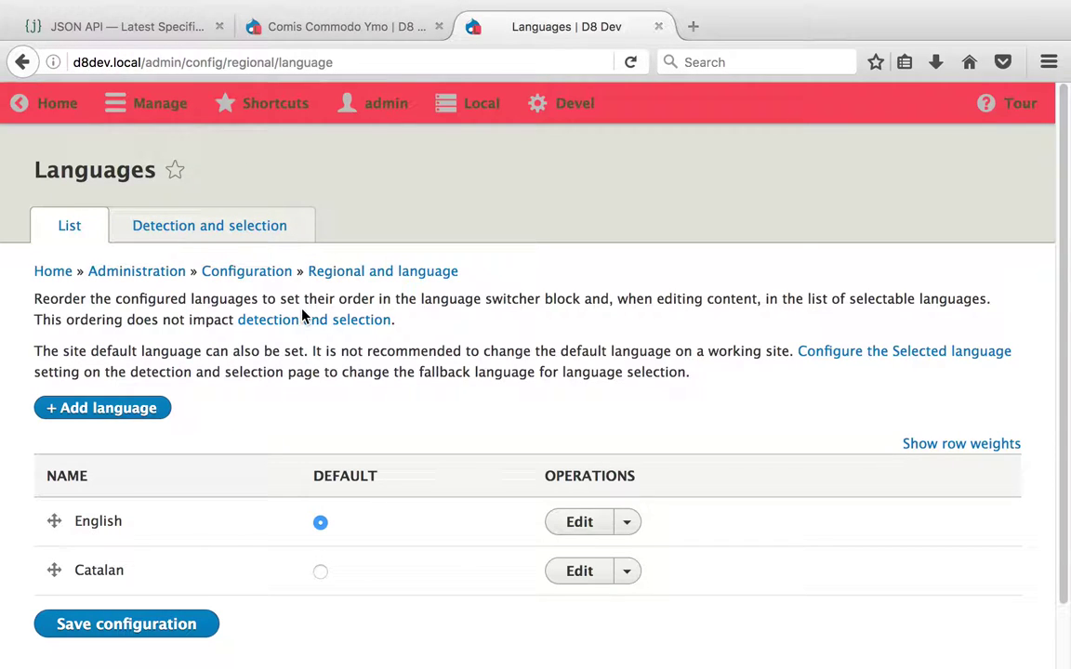
# Step: Open Detection and selection and go to the URL detection method's configuration
pyautogui.doubleClick(101, 573)
pyautogui.click(246, 223)
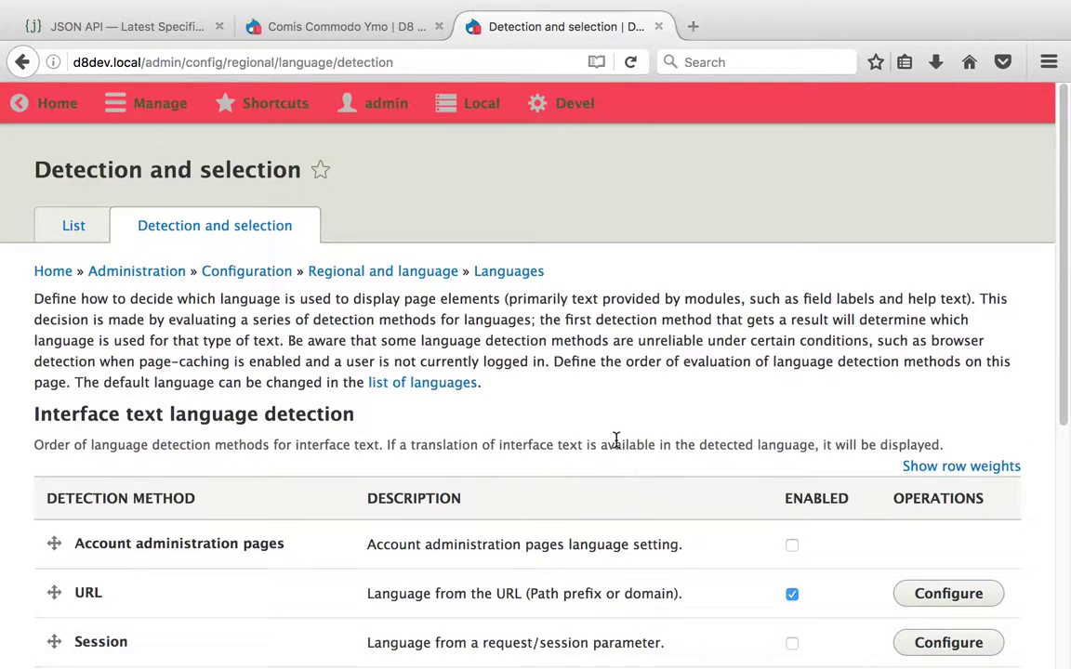
pyautogui.scroll(-2, 616, 442)
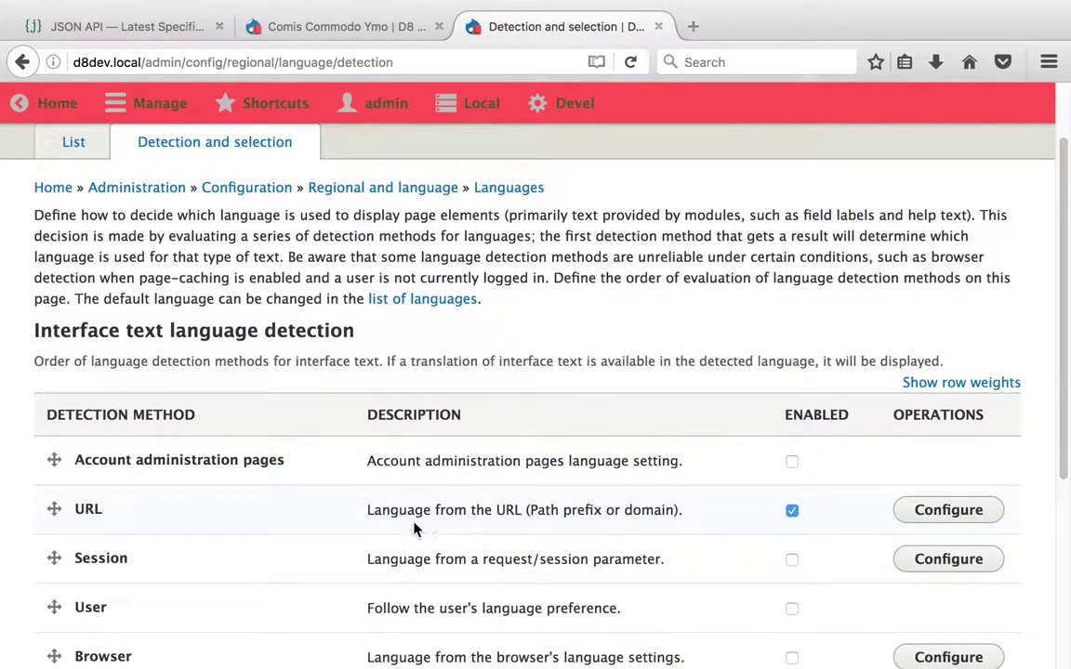
pyautogui.tripleClick(435, 510)
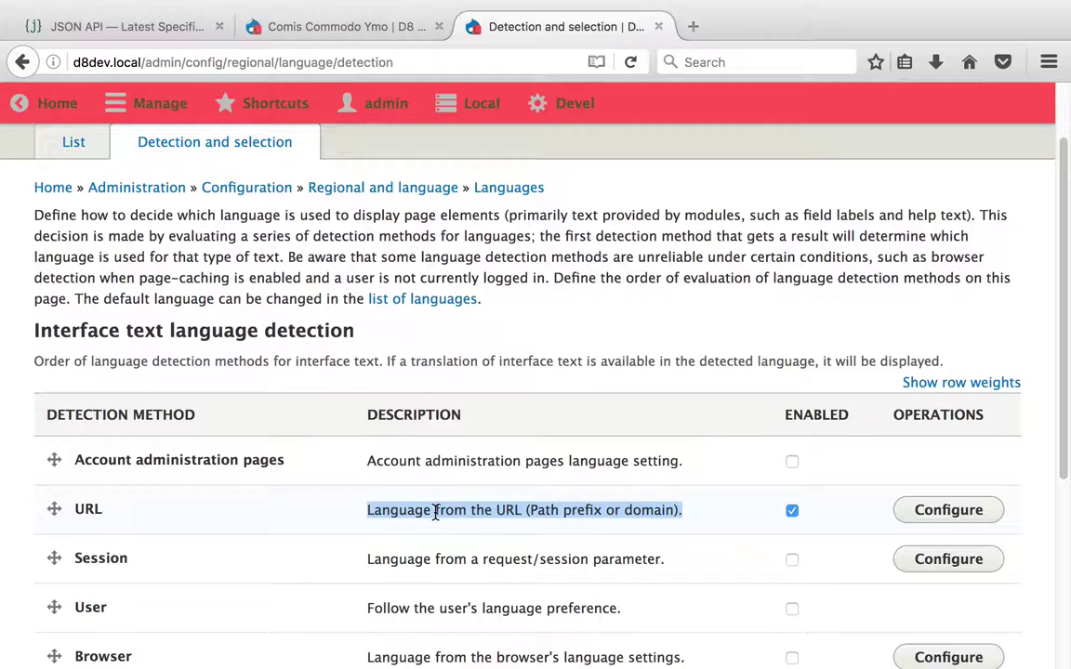
pyautogui.click(971, 509)
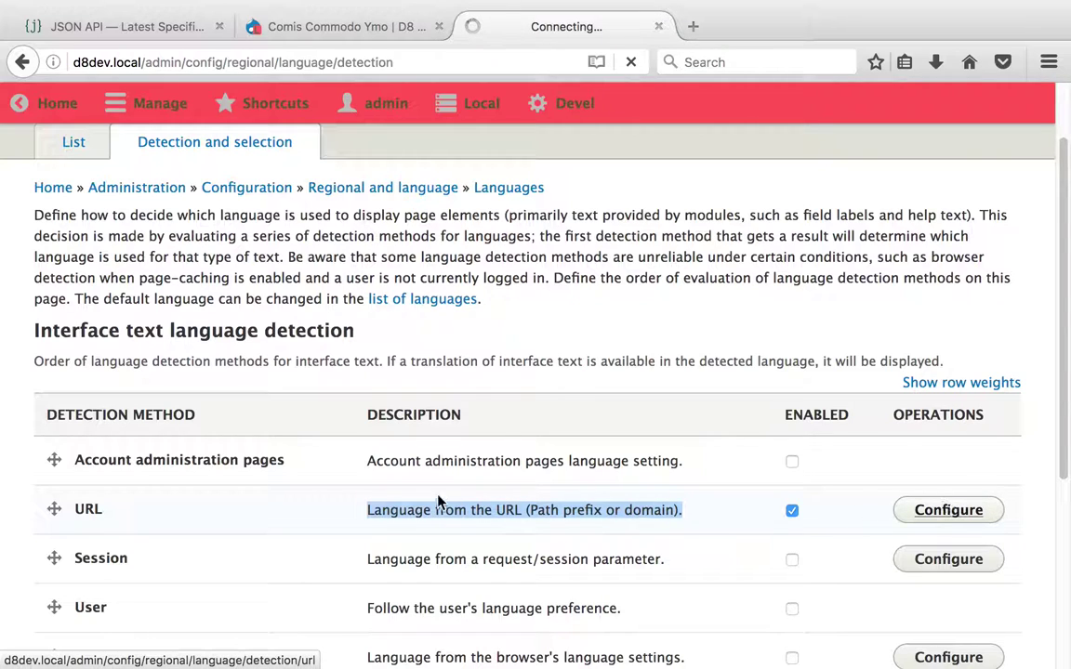
# Step: Confirm Catalan's URL path prefix is 'ca' and return to Detection and selection without saving
pyautogui.doubleClick(203, 538)
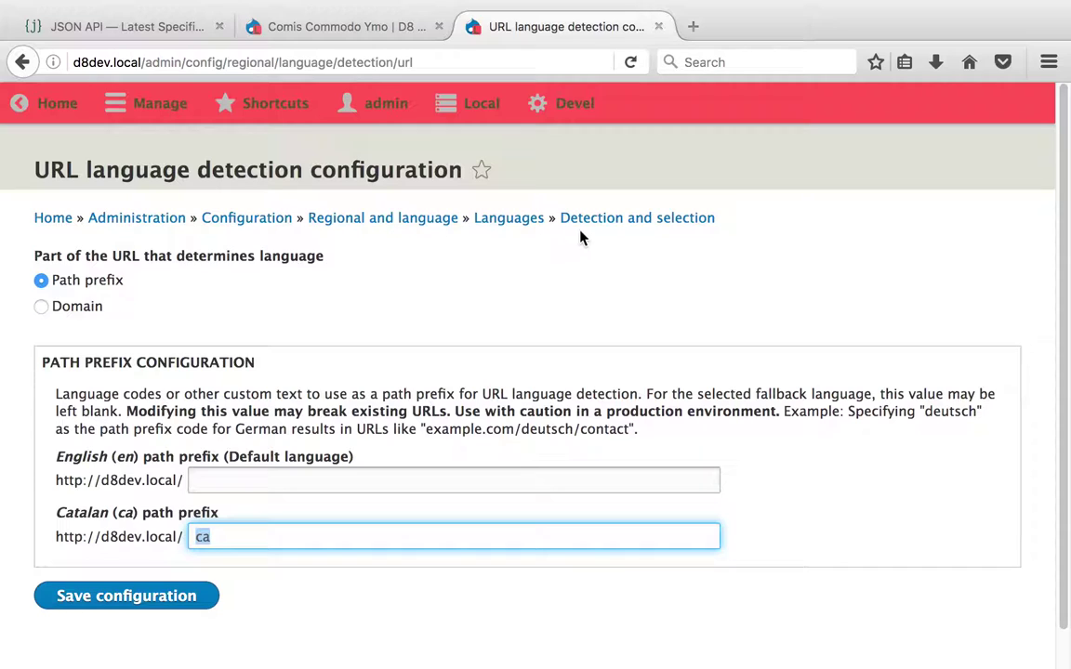
pyautogui.click(603, 223)
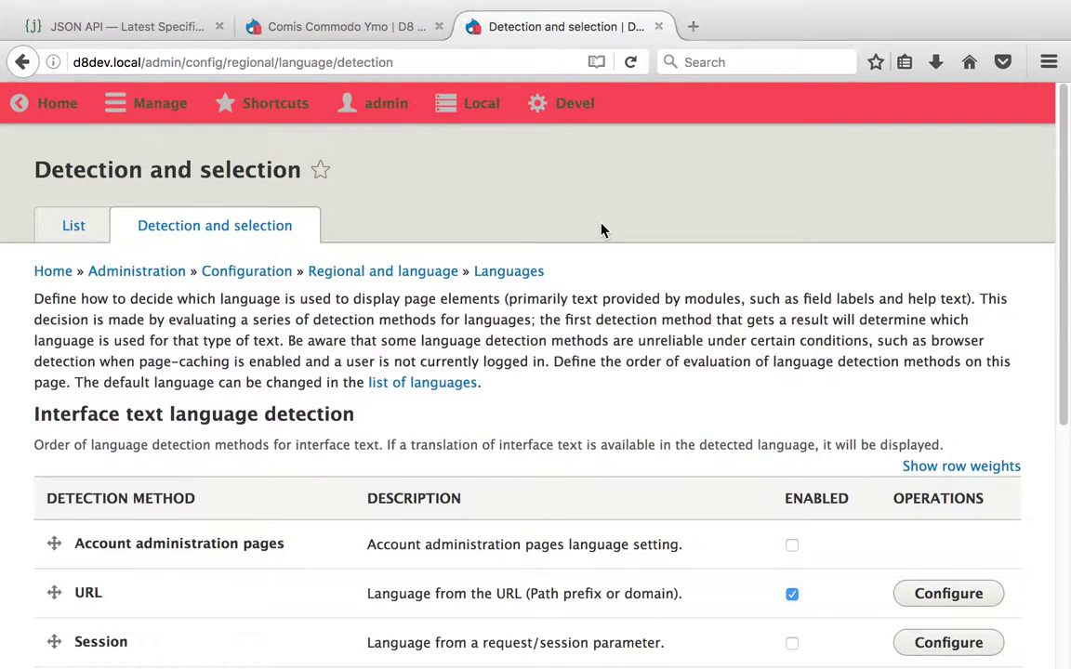
# Step: Review the listed detection methods, then return to the Regional and language overview
pyautogui.scroll(-4, 601, 229)
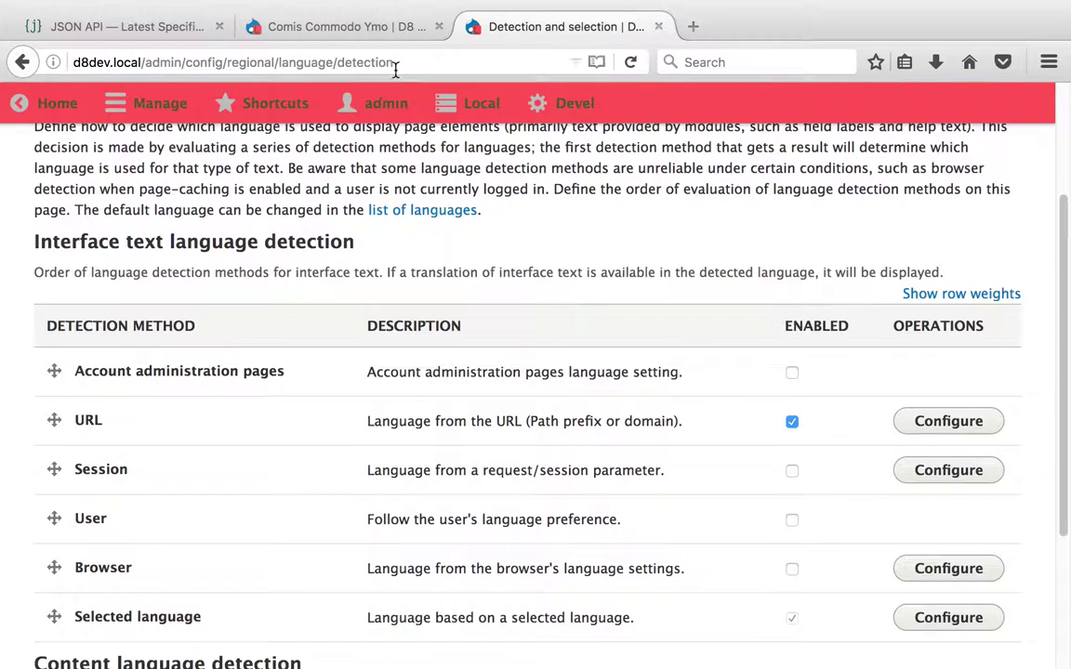
pyautogui.scroll(4, 558, 515)
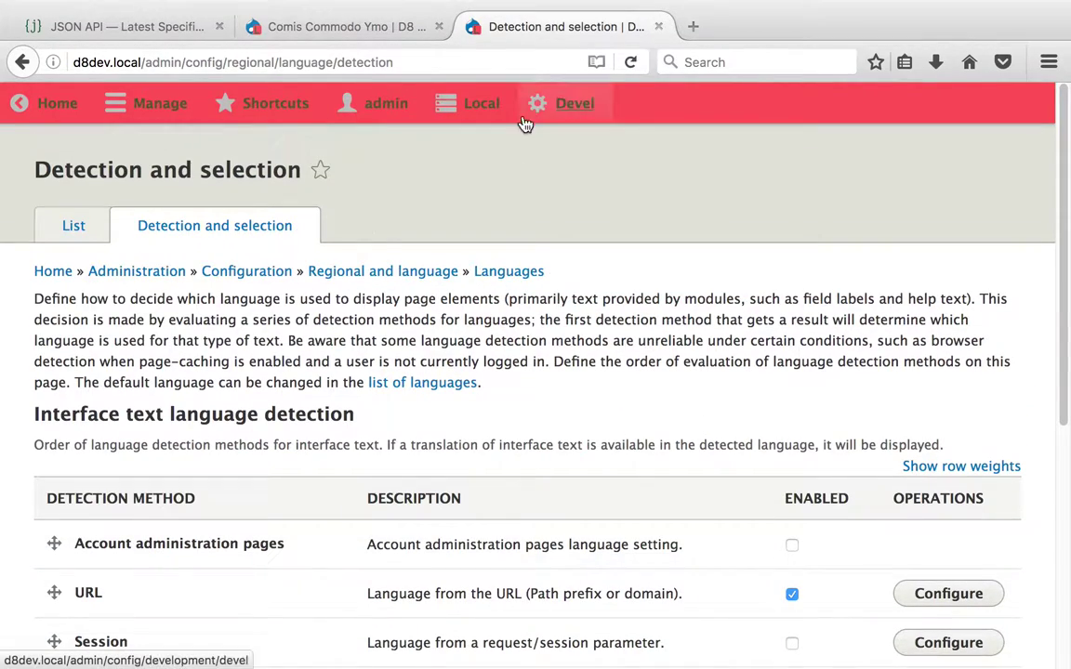
pyautogui.click(383, 277)
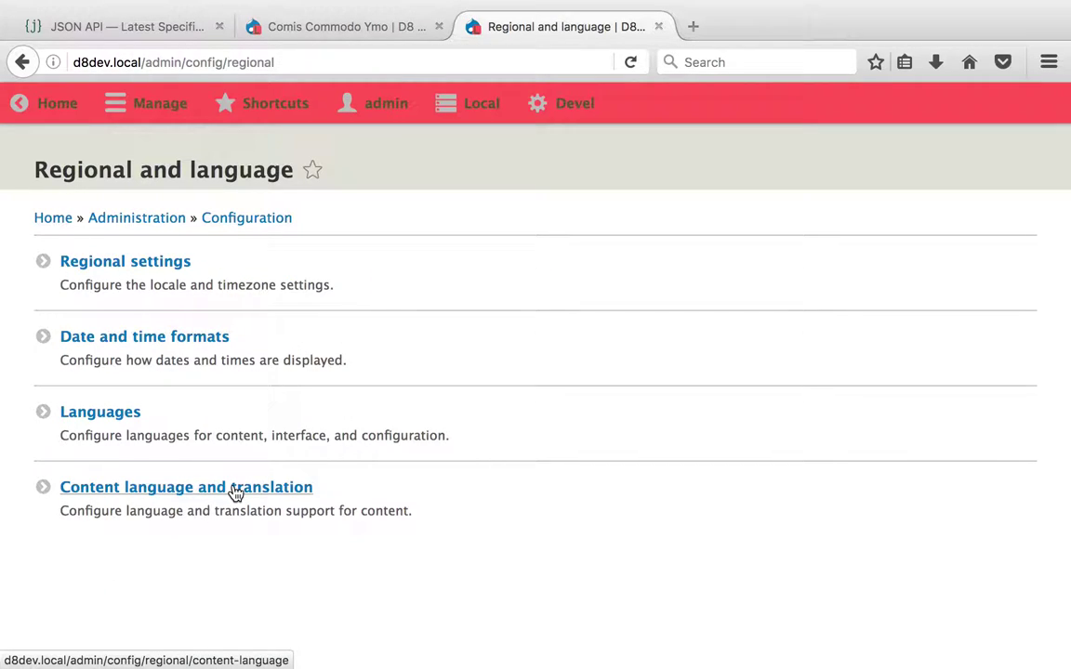
# Step: Check that Article and its Title field are marked translatable in Content language settings
pyautogui.click(235, 491)
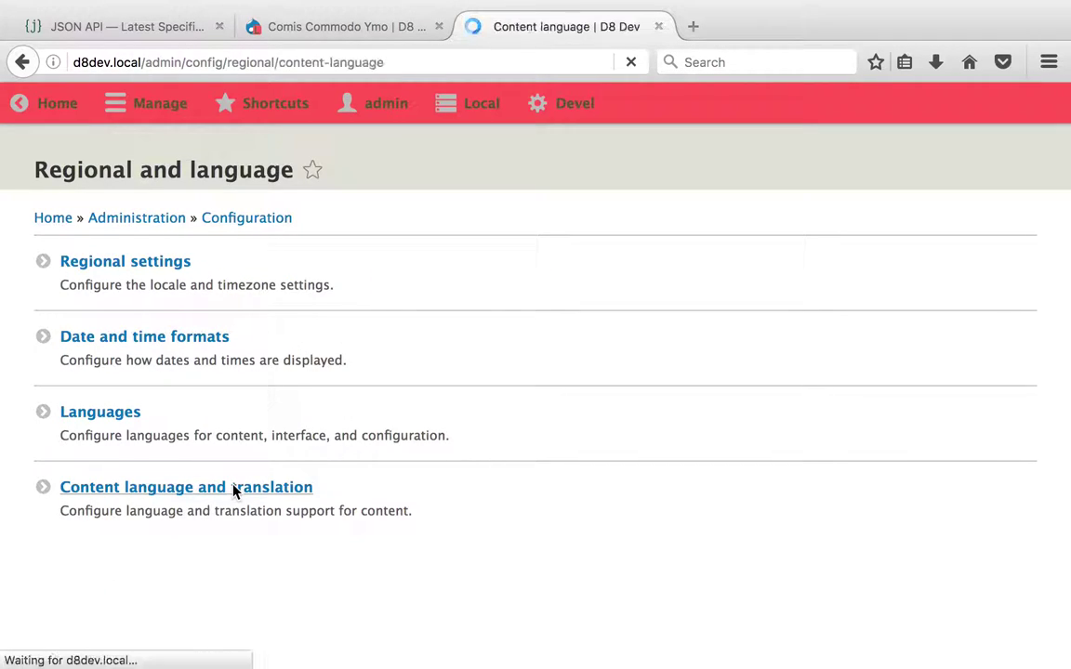
pyautogui.scroll(-5, 81, 385)
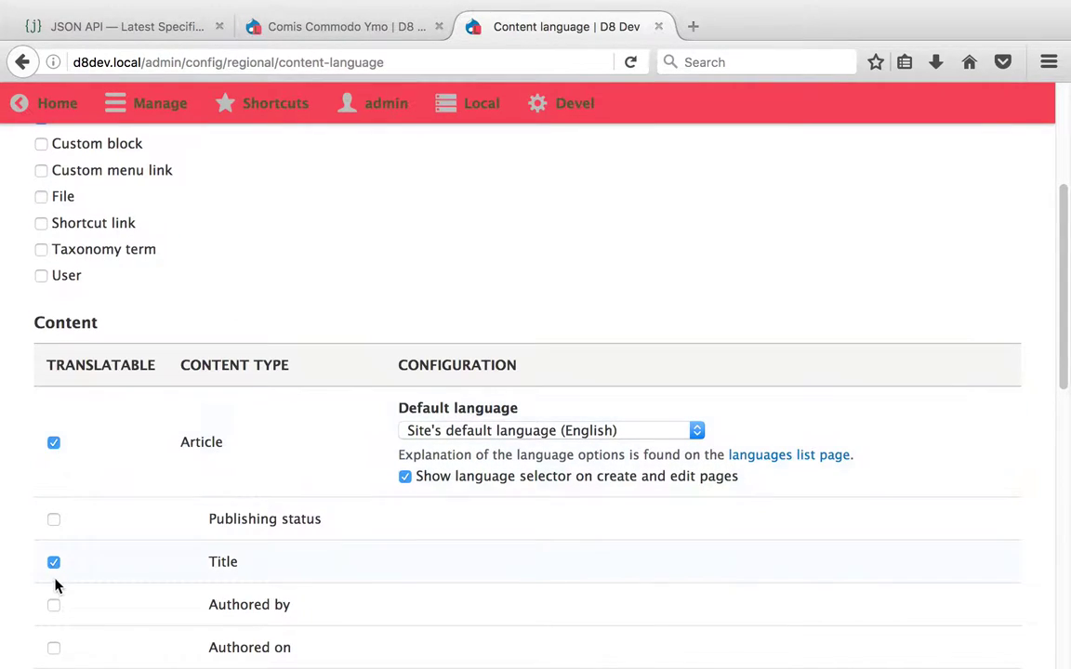
pyautogui.scroll(-1, 326, 532)
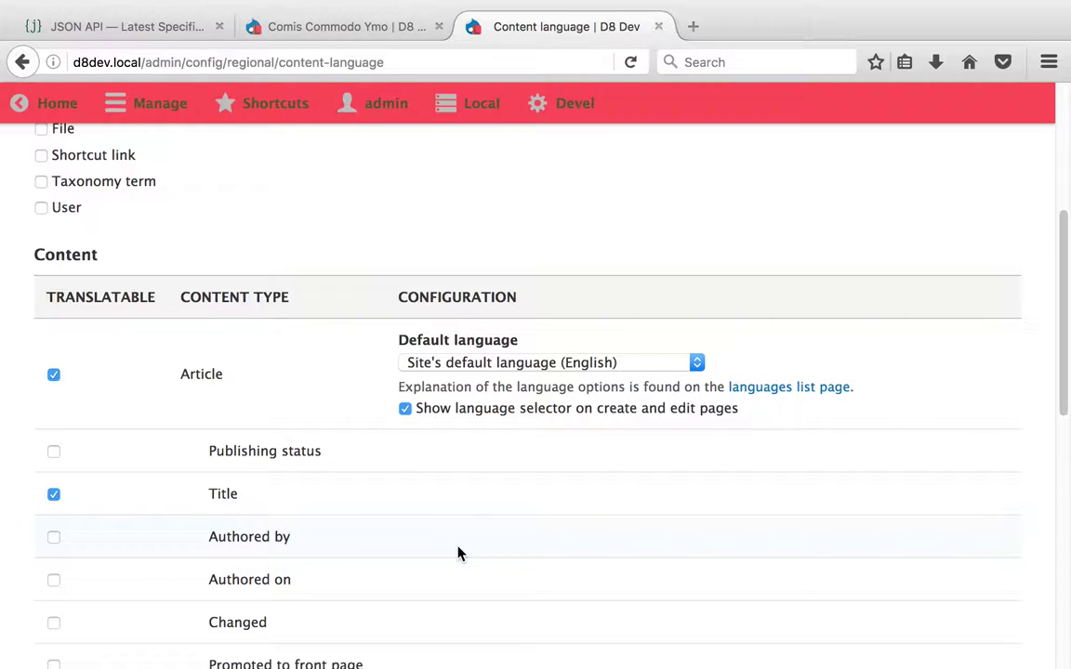
pyautogui.scroll(-8, 460, 555)
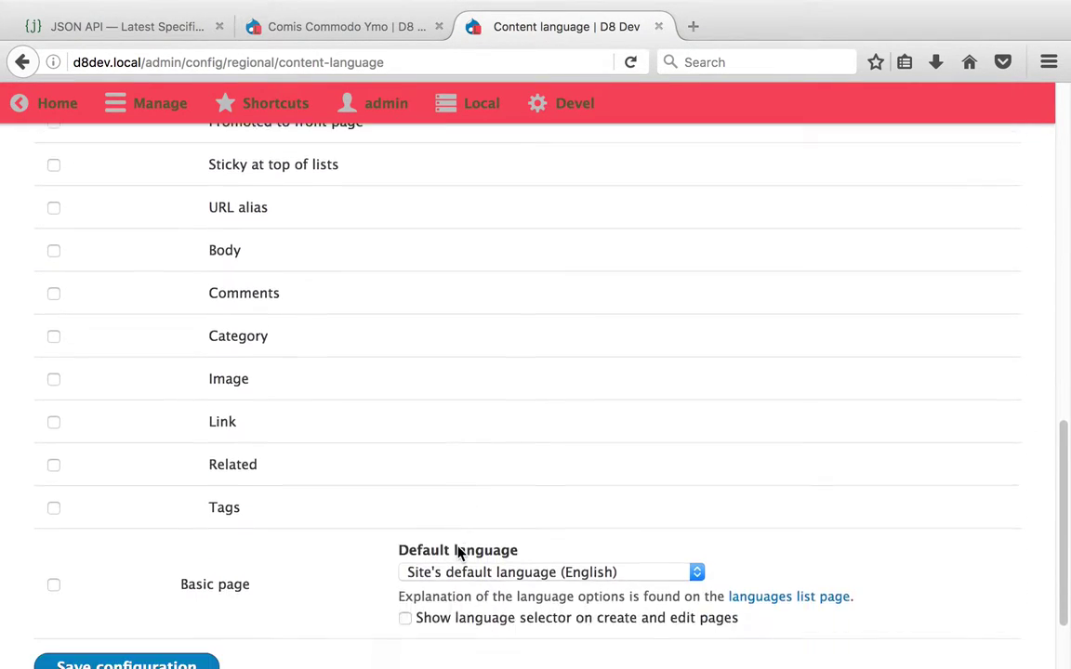
pyautogui.scroll(4, 461, 555)
pyautogui.scroll(5, 460, 555)
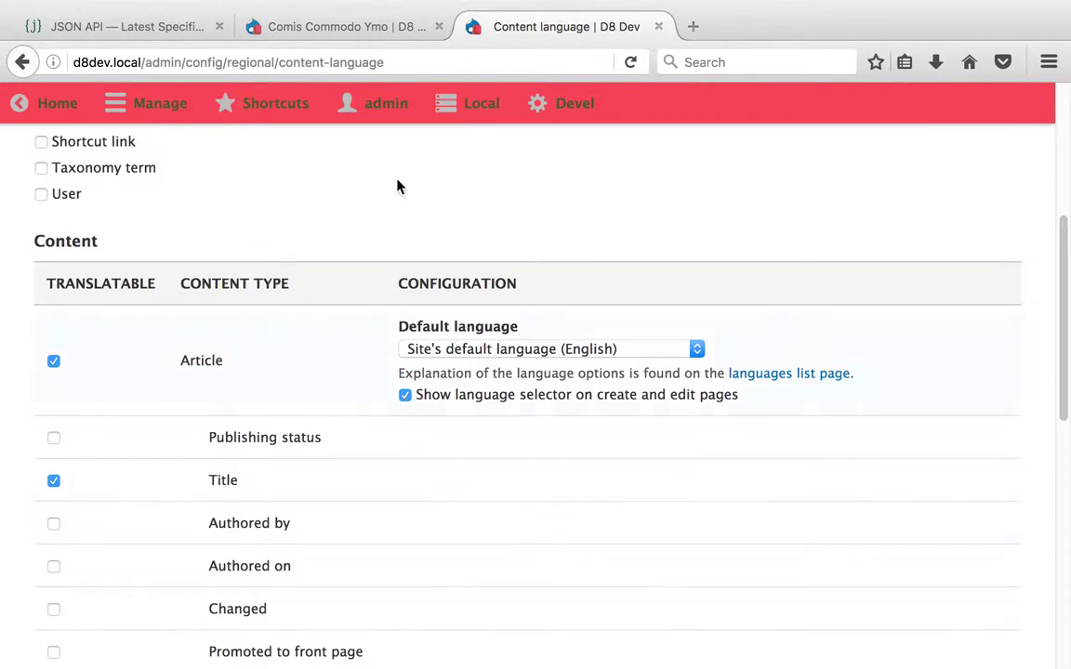
# Step: Open the Catalan translation edit form for article node 2100, Comis Commodo Ymo
pyautogui.click(370, 28)
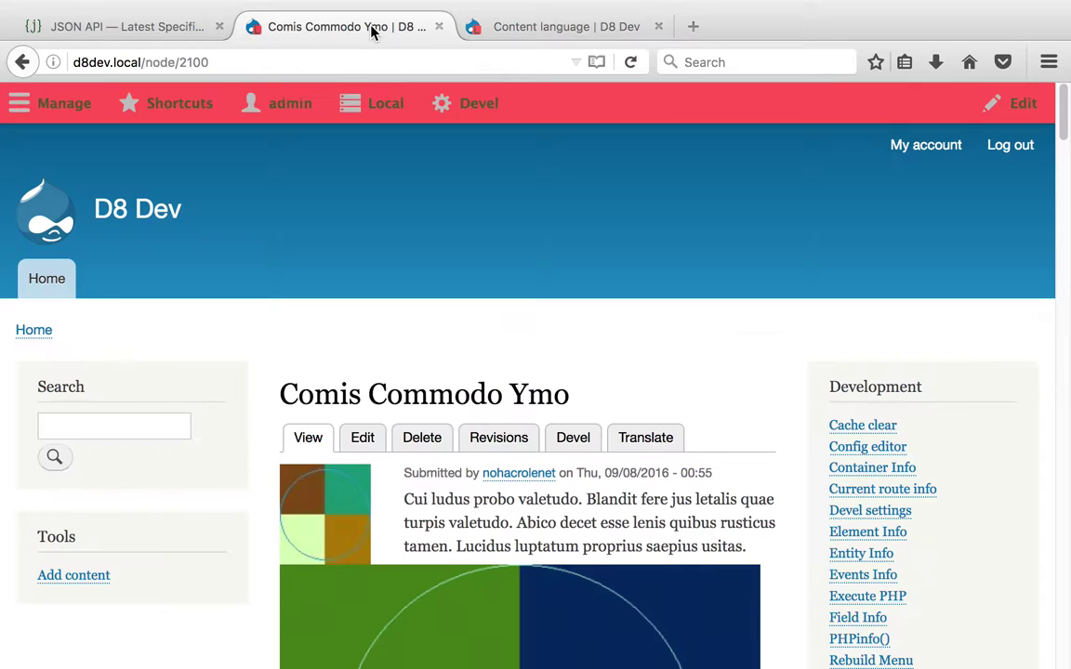
pyautogui.doubleClick(194, 61)
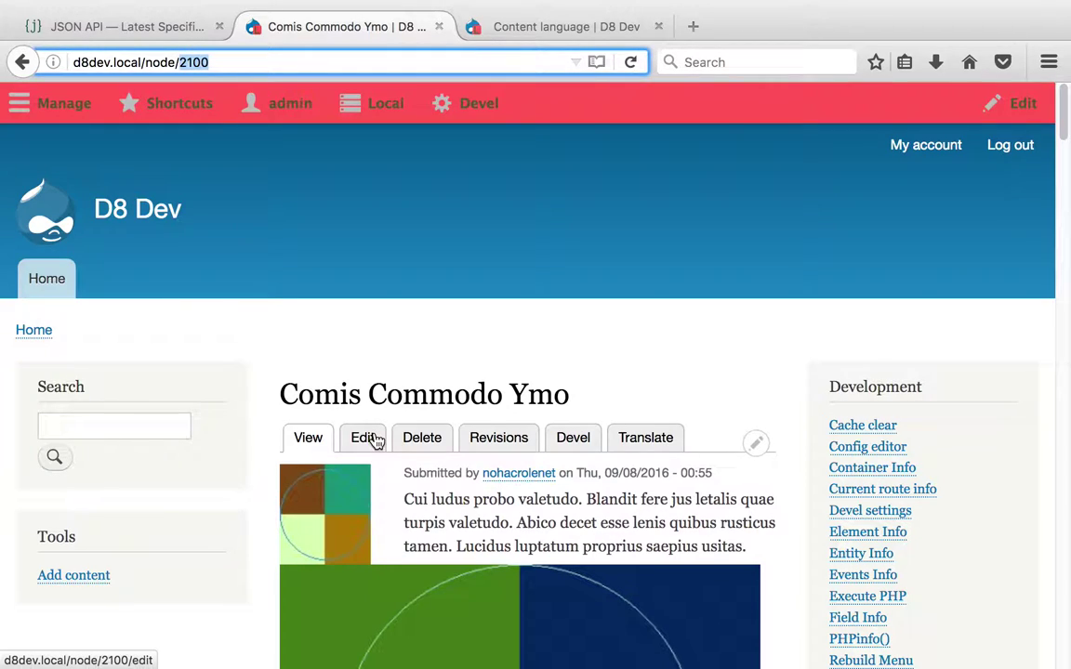
pyautogui.click(639, 437)
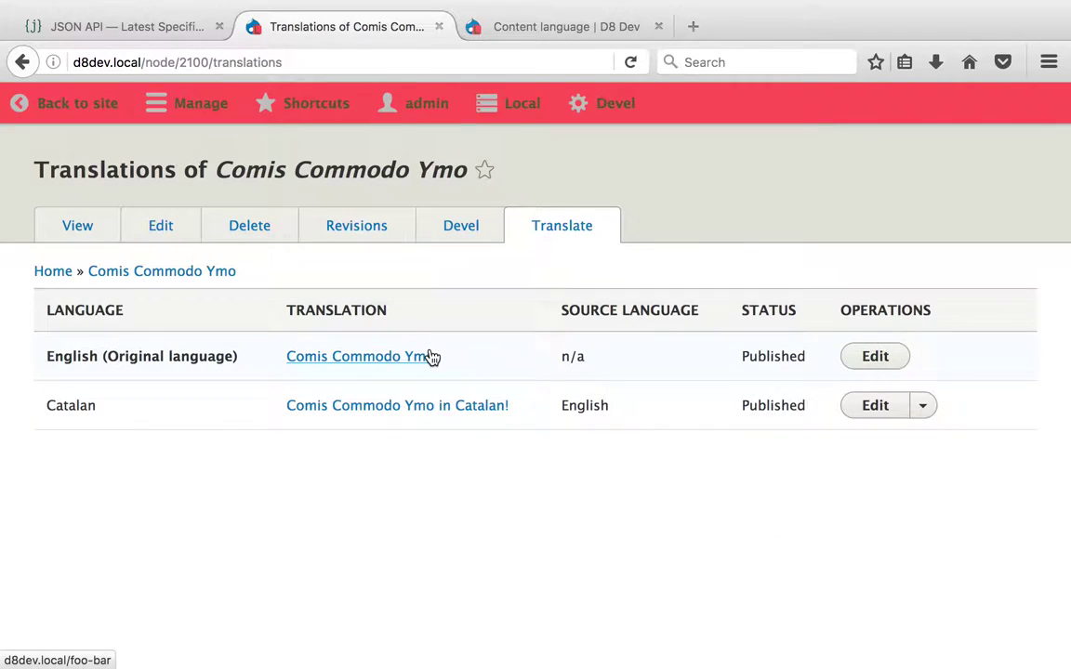
pyautogui.click(874, 409)
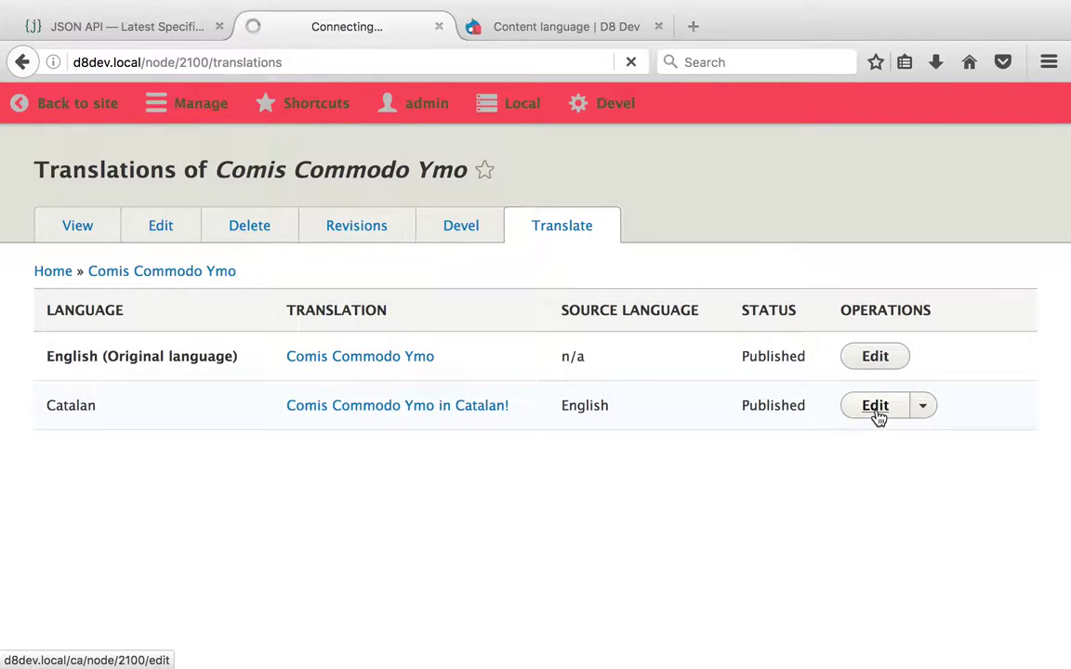
# Step: Check the Catalan title 'Comis Commodo Ymo in Catalan!' and return to the English article
pyautogui.moveTo(261, 335); pyautogui.dragTo(196, 338)
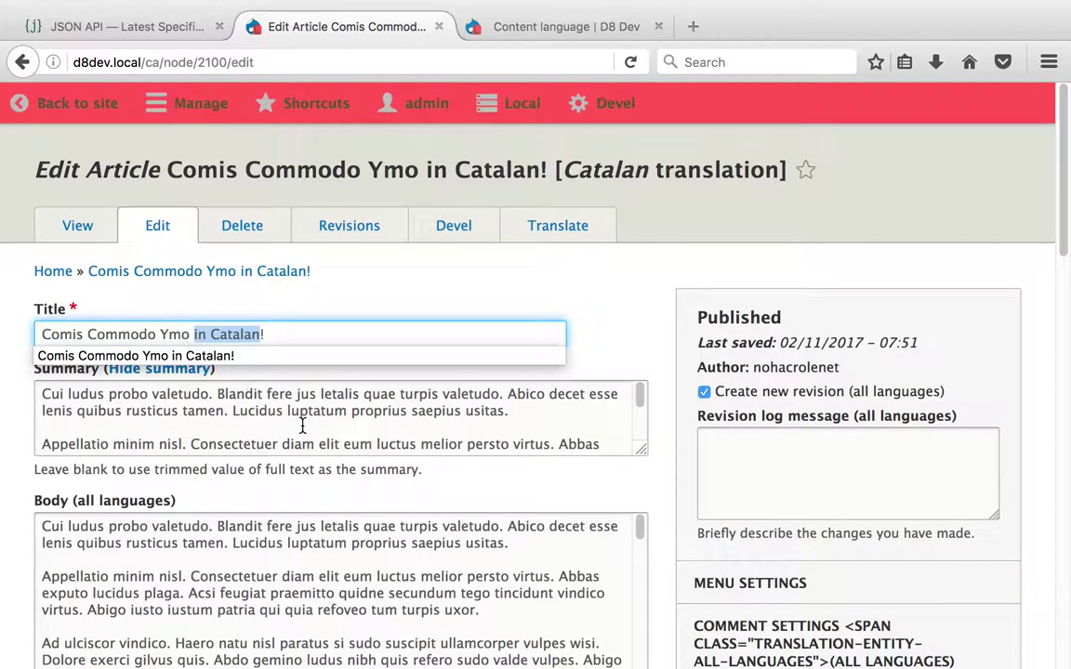
pyautogui.press('Left')
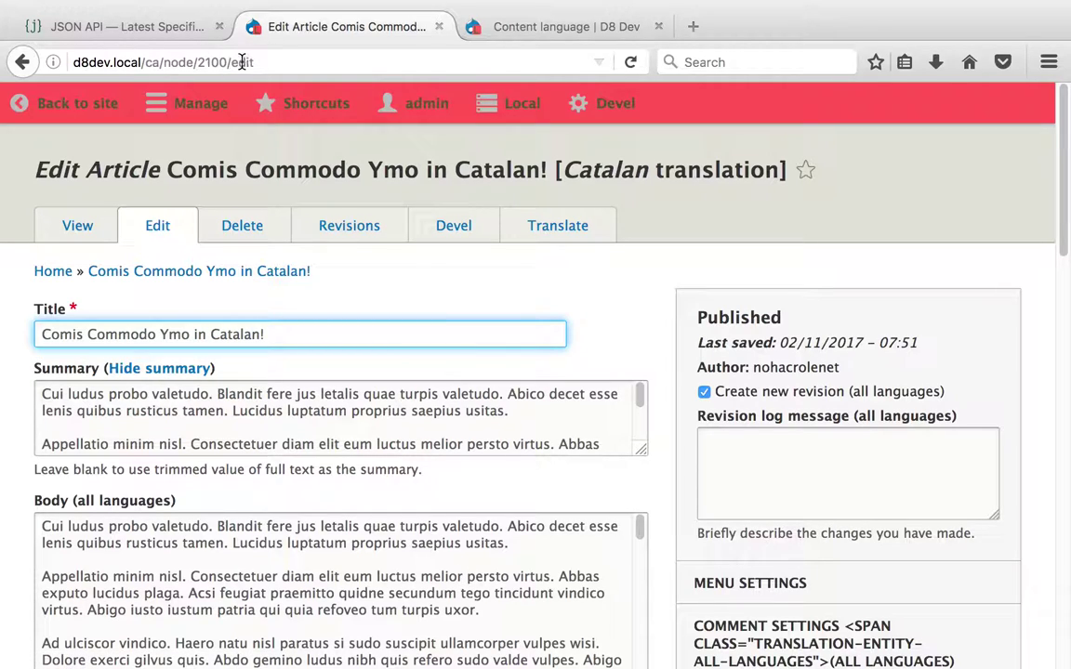
pyautogui.click(22, 62)
pyautogui.click(22, 61)
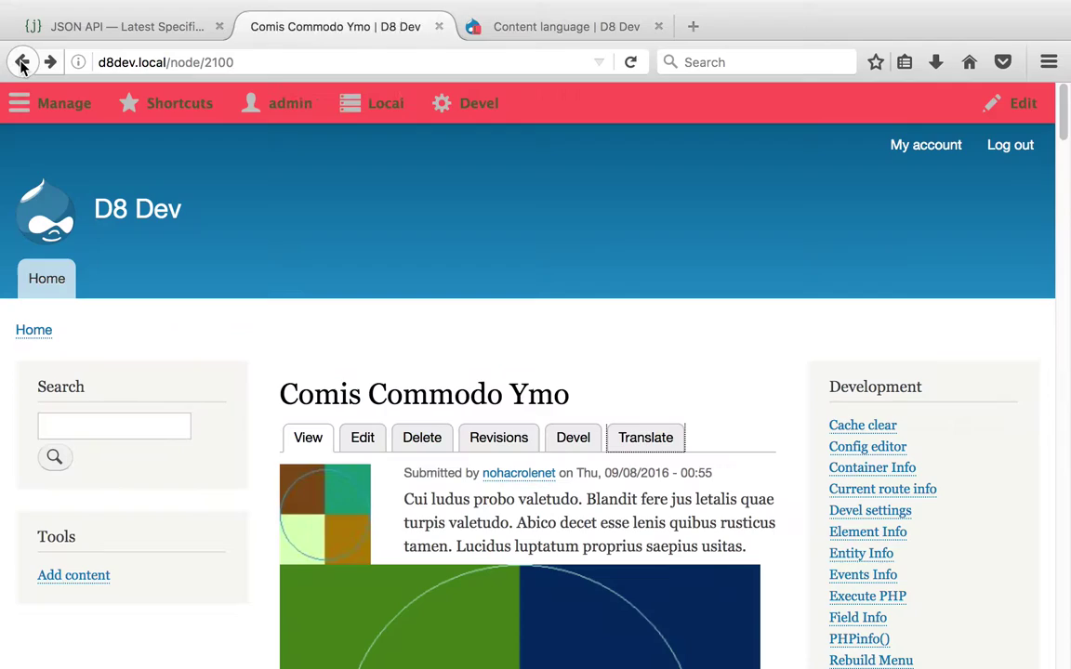
pyautogui.doubleClick(325, 400)
pyautogui.moveTo(325, 407); pyautogui.dragTo(630, 416)
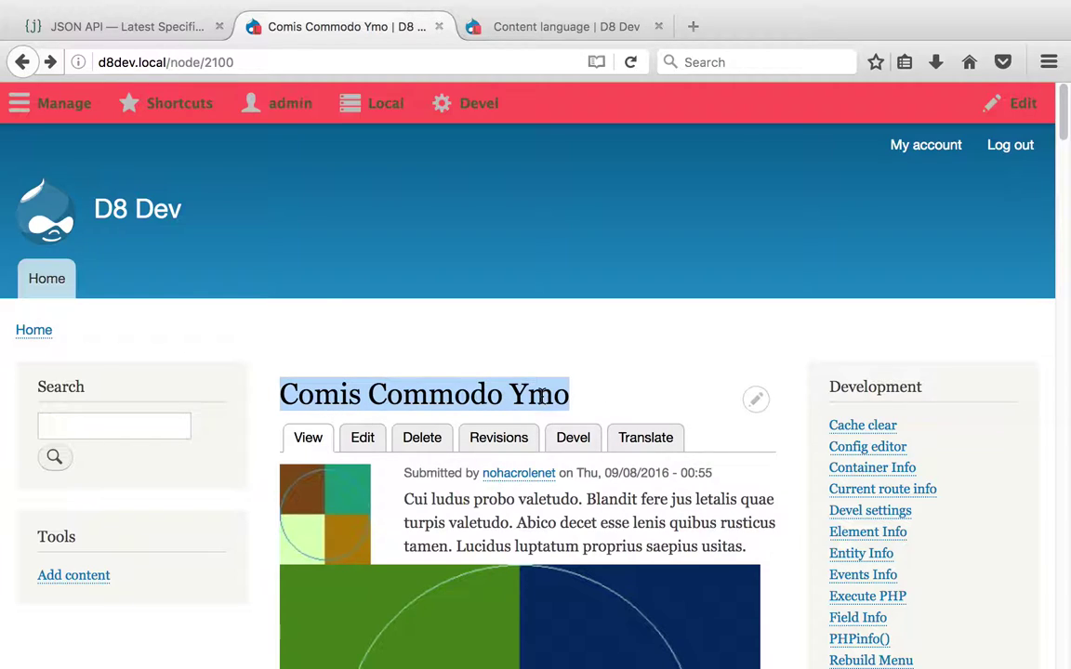
# Step: Load the article at /ca/node/2100 to see its Catalan title, then switch to Postman
pyautogui.click(607, 397)
pyautogui.click(166, 63)
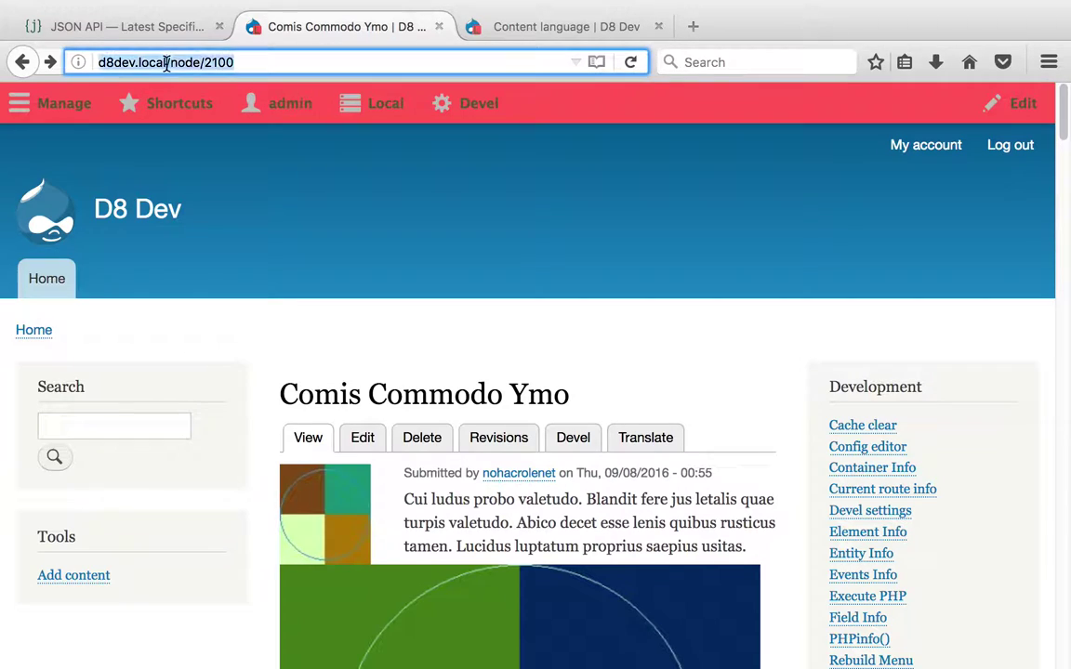
pyautogui.click(166, 62)
pyautogui.write('/ca')
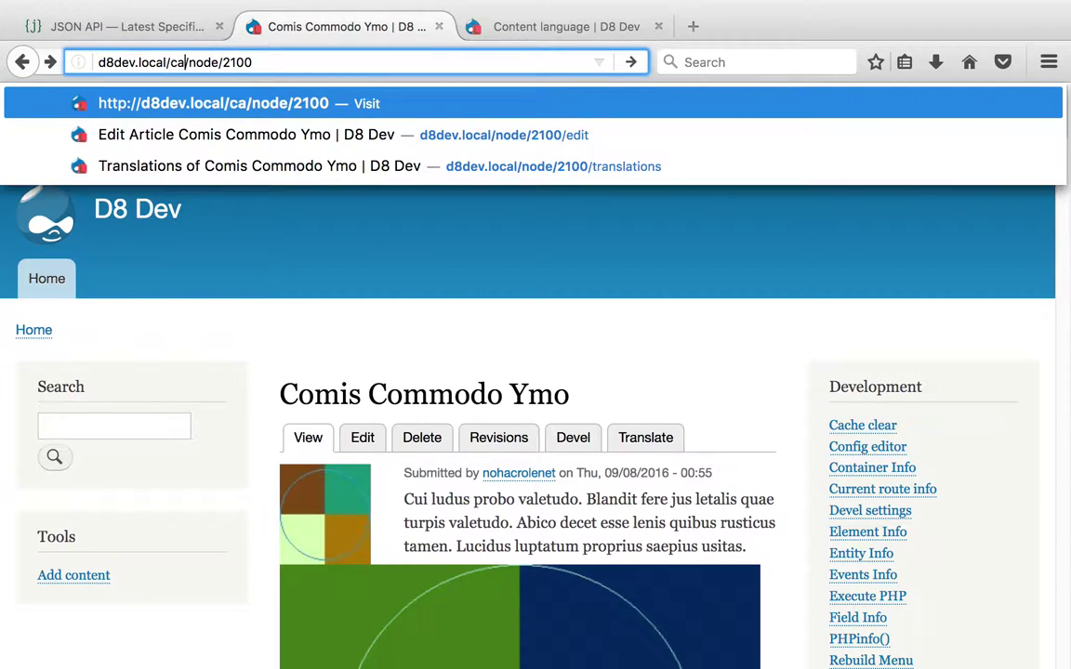
pyautogui.press('Return')
pyautogui.doubleClick(176, 63)
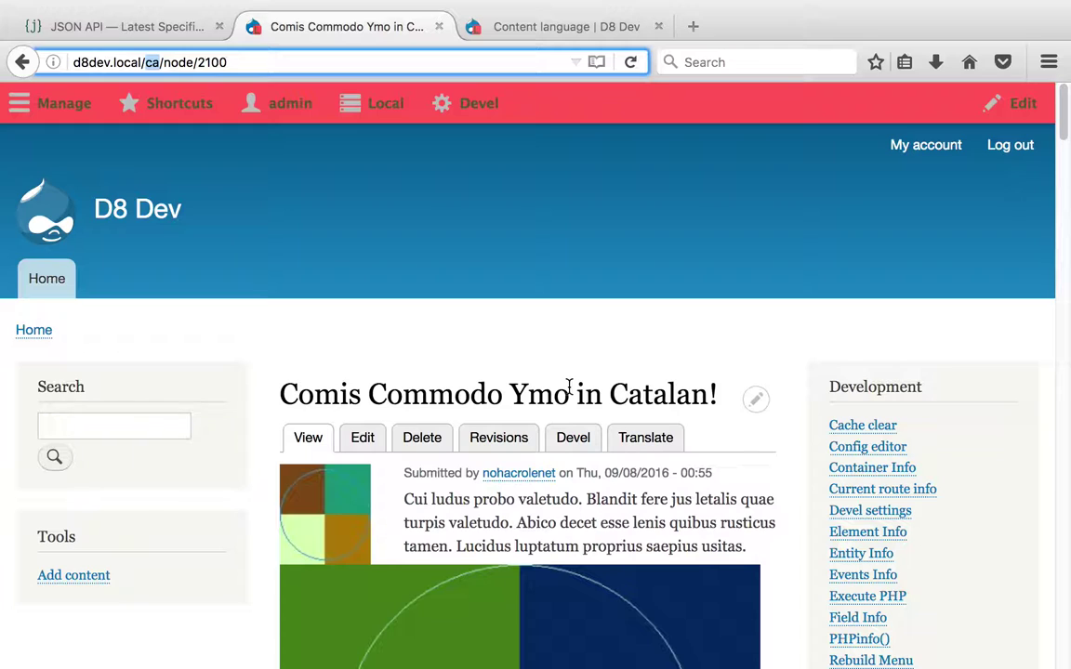
pyautogui.press('super+Tab')
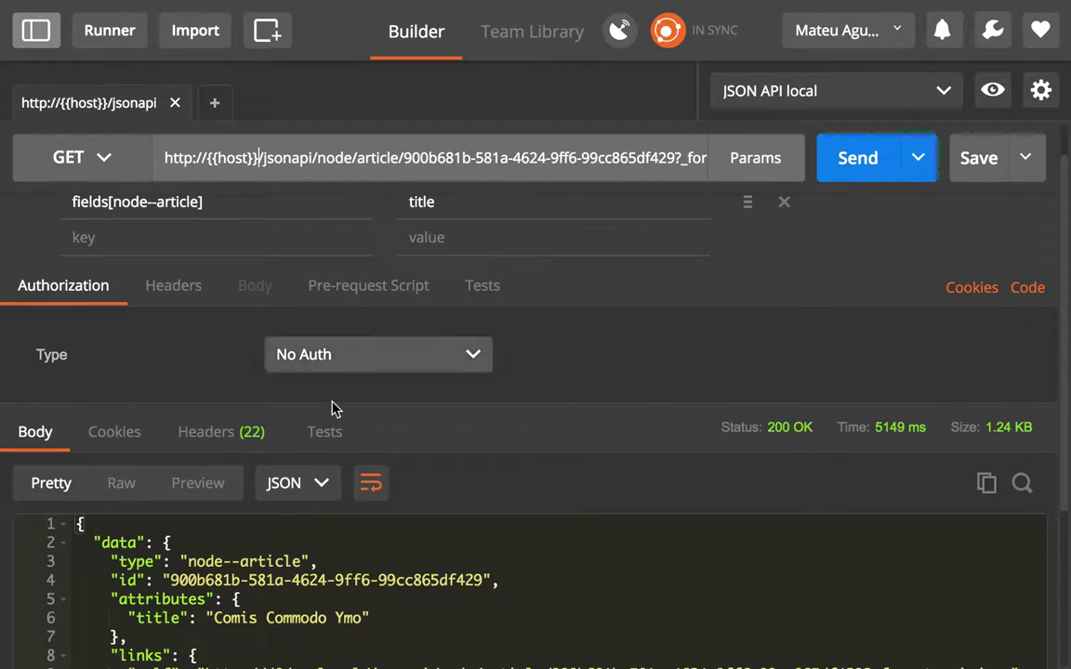
# Step: Resend the JSON API article request and confirm the title is still 'Comis Commodo Ymo'
pyautogui.doubleClick(409, 158)
pyautogui.click(421, 202)
pyautogui.press('super+a')
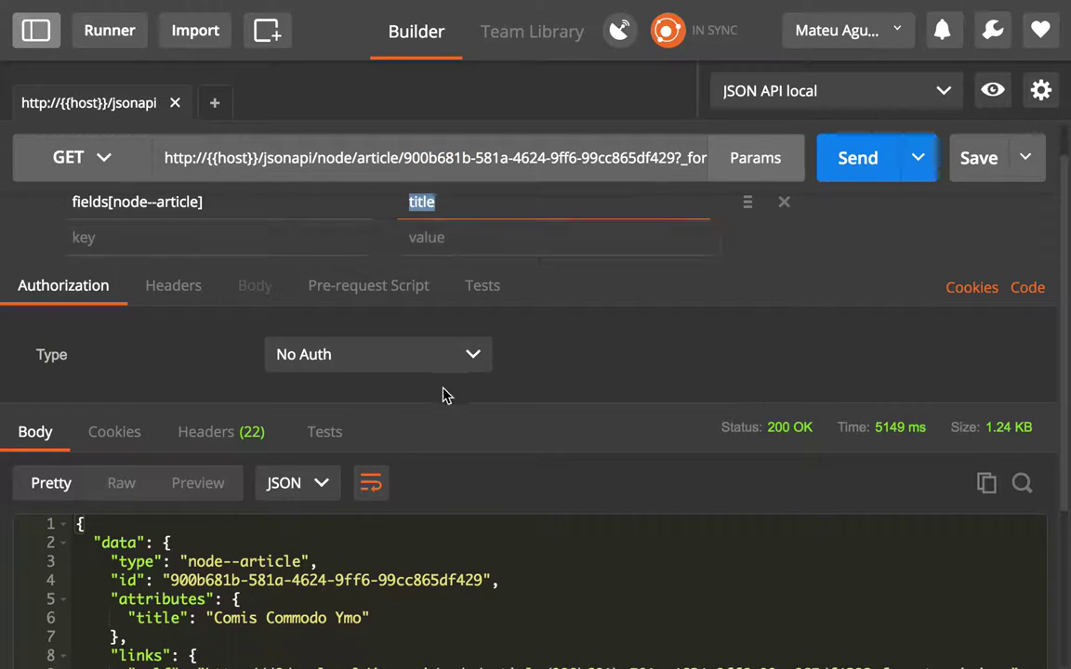
pyautogui.scroll(-5, 307, 651)
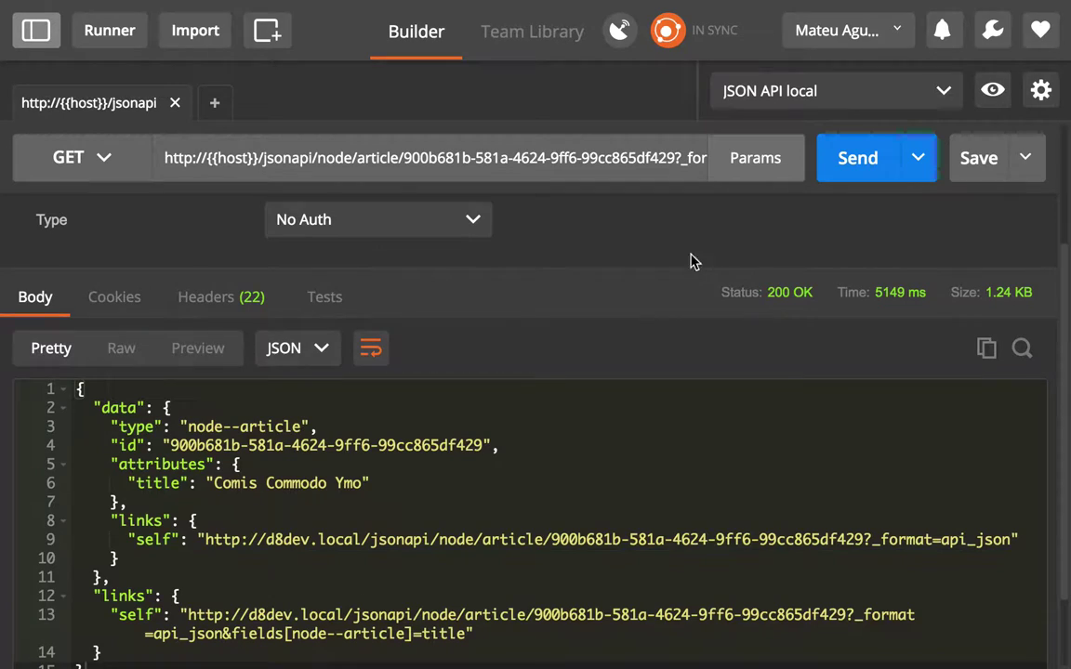
pyautogui.click(847, 162)
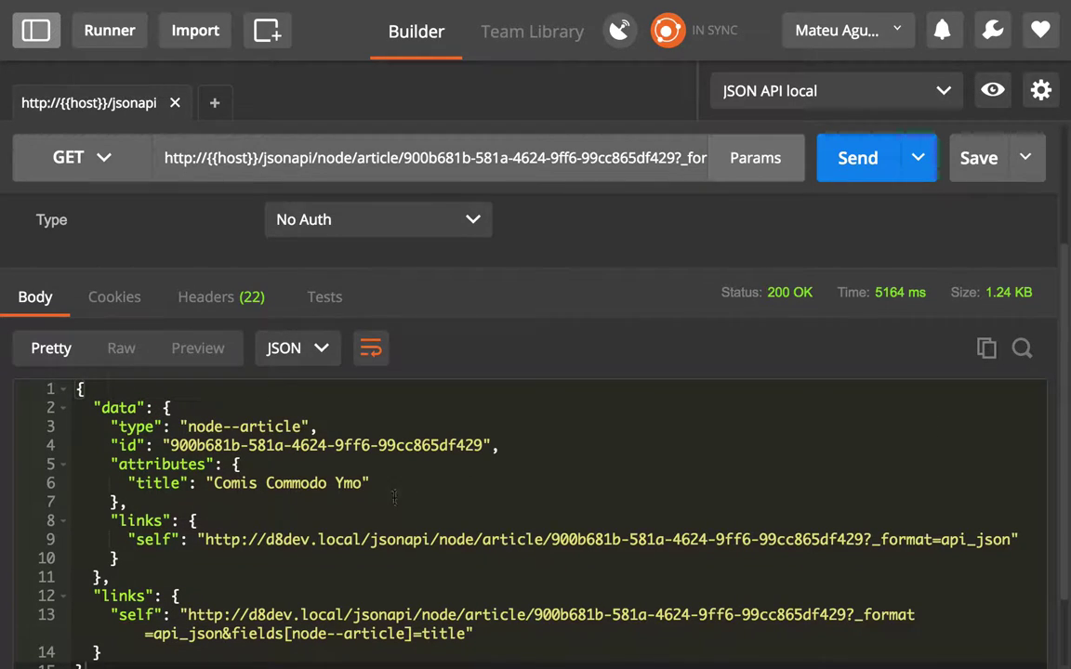
pyautogui.doubleClick(361, 483)
pyautogui.moveTo(361, 482); pyautogui.dragTo(214, 483)
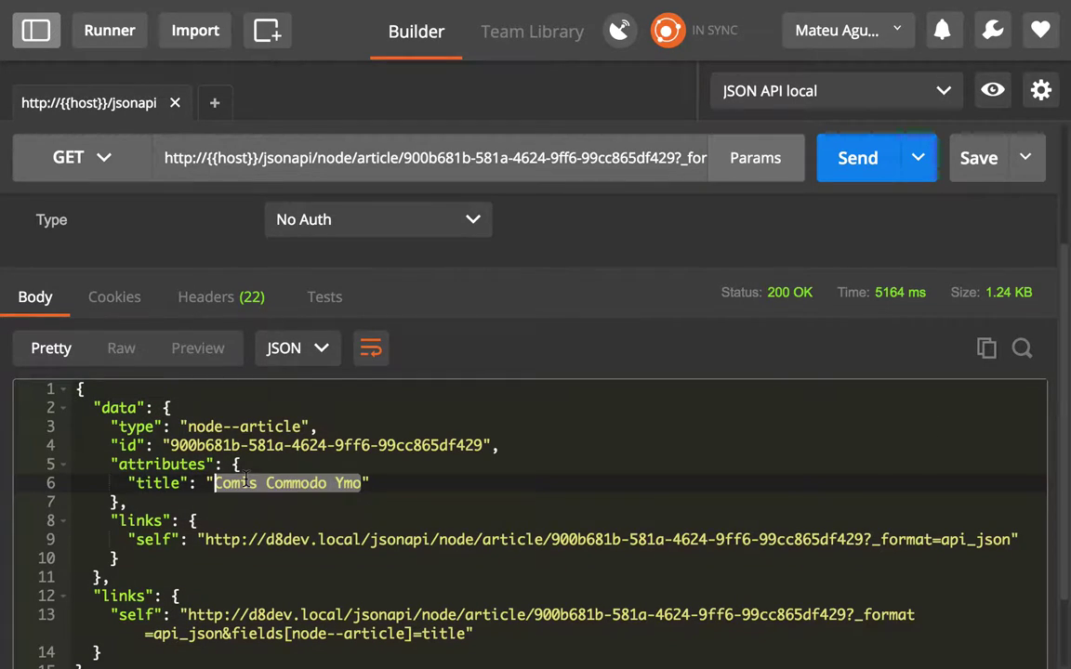
pyautogui.click(262, 158)
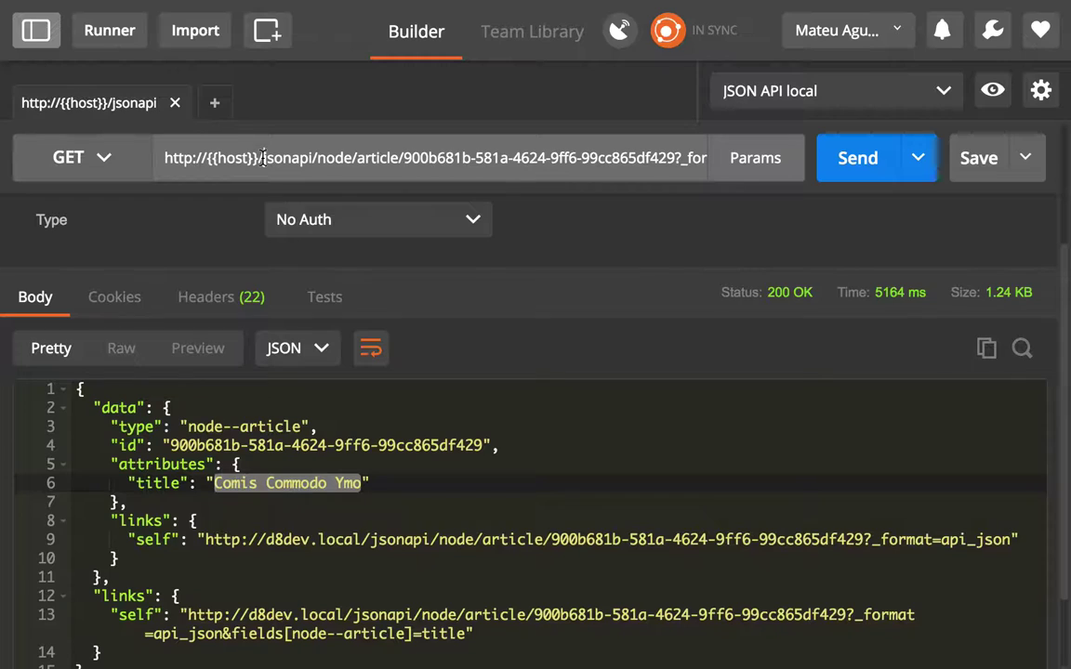
# Step: Insert 'ca/' after {{host}}/ in the Postman request URL
pyautogui.write('va')
pyautogui.press('BackSpace')
pyautogui.press('BackSpace')
pyautogui.write('ca/')
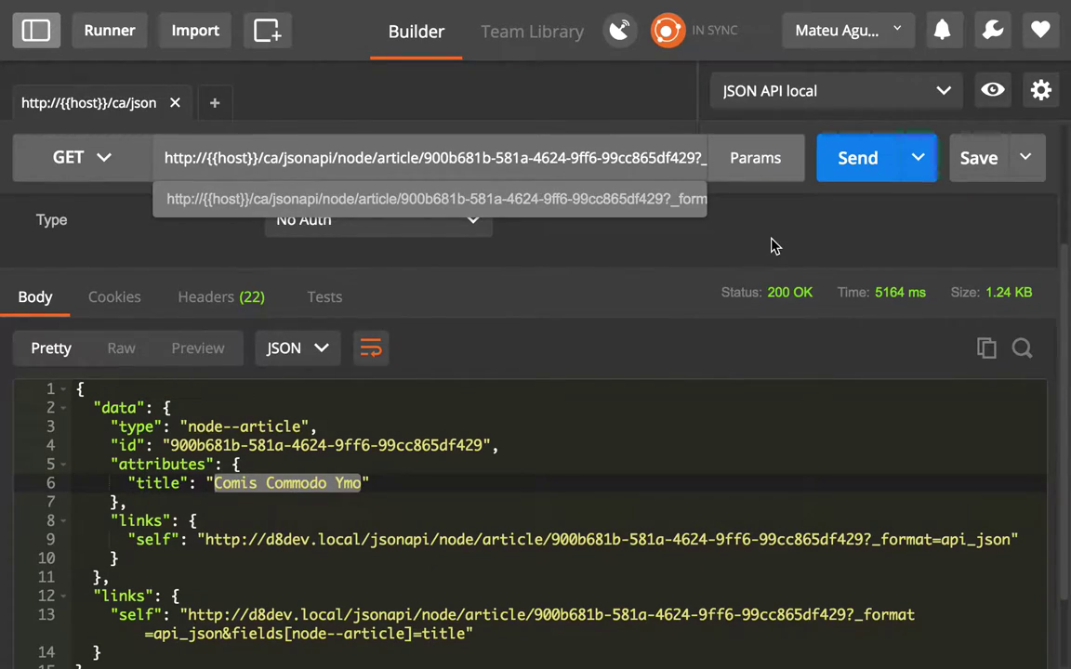
pyautogui.scroll(2, 585, 253)
pyautogui.scroll(2, 586, 254)
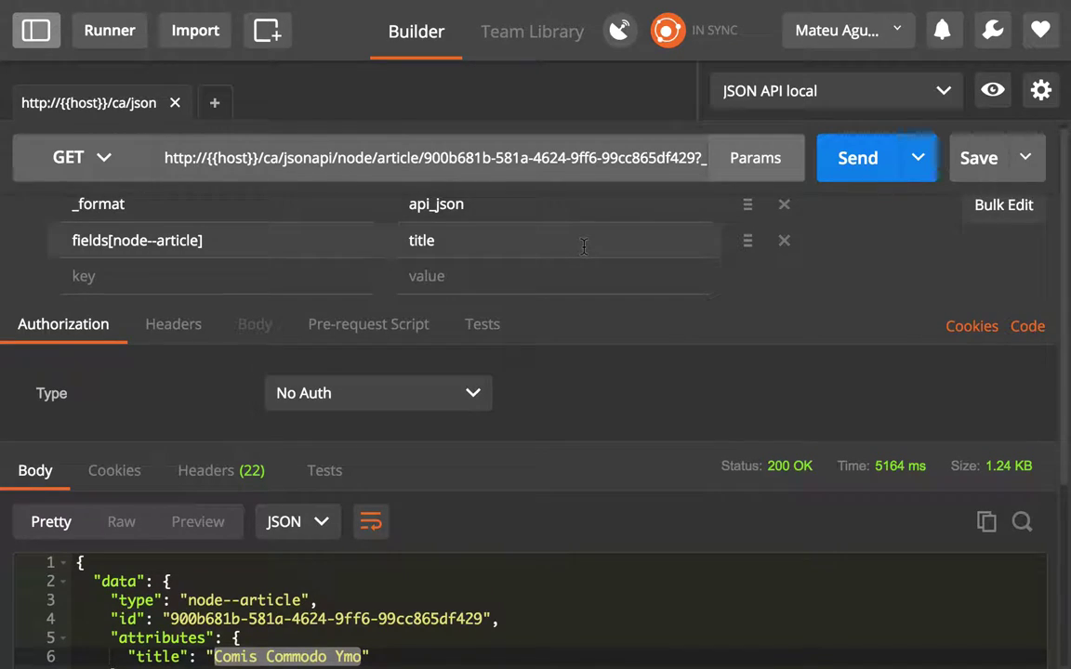
# Step: Add an Accept-Language request header with the value 'ca'
pyautogui.click(189, 335)
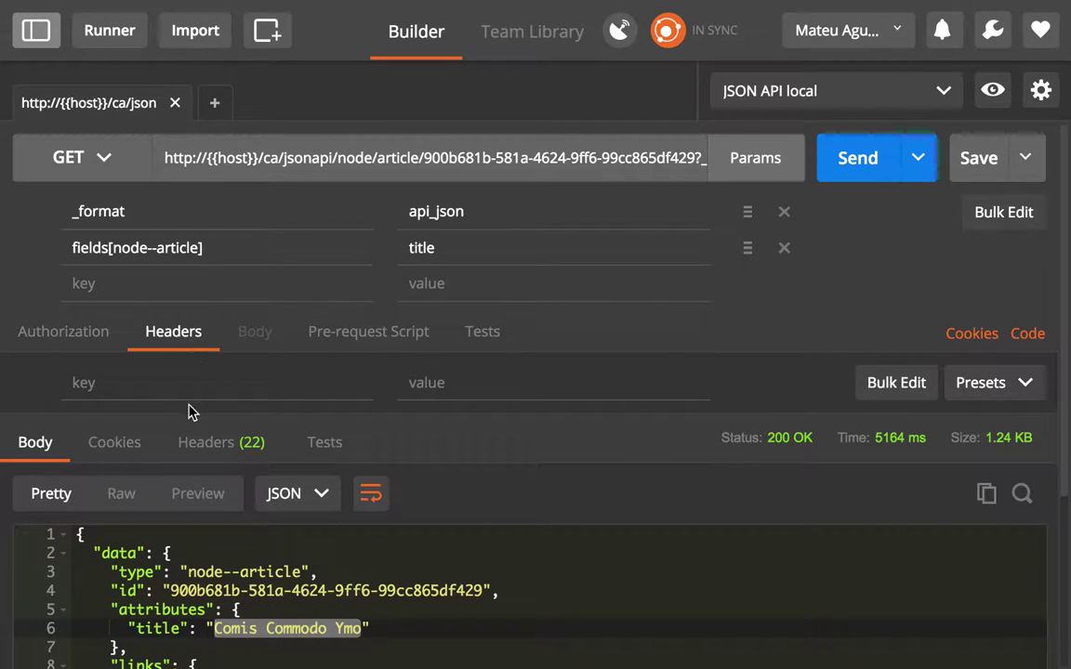
pyautogui.click(186, 382)
pyautogui.write('Acce')
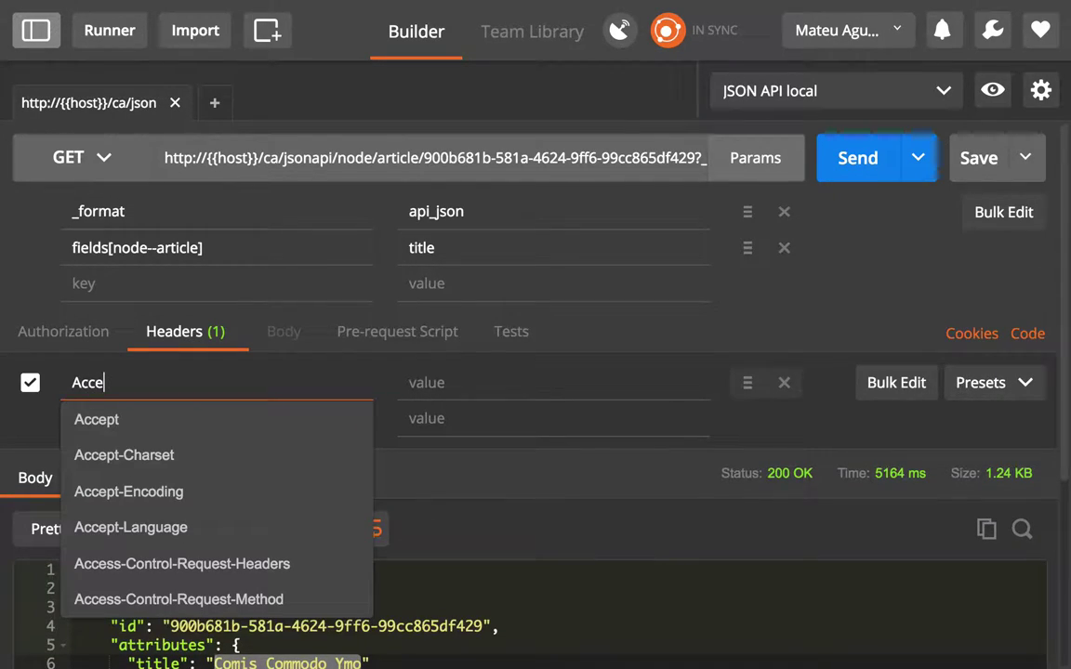
pyautogui.press('Down')
pyautogui.press('Down')
pyautogui.press('Down')
pyautogui.press('Down')
pyautogui.press('Return')
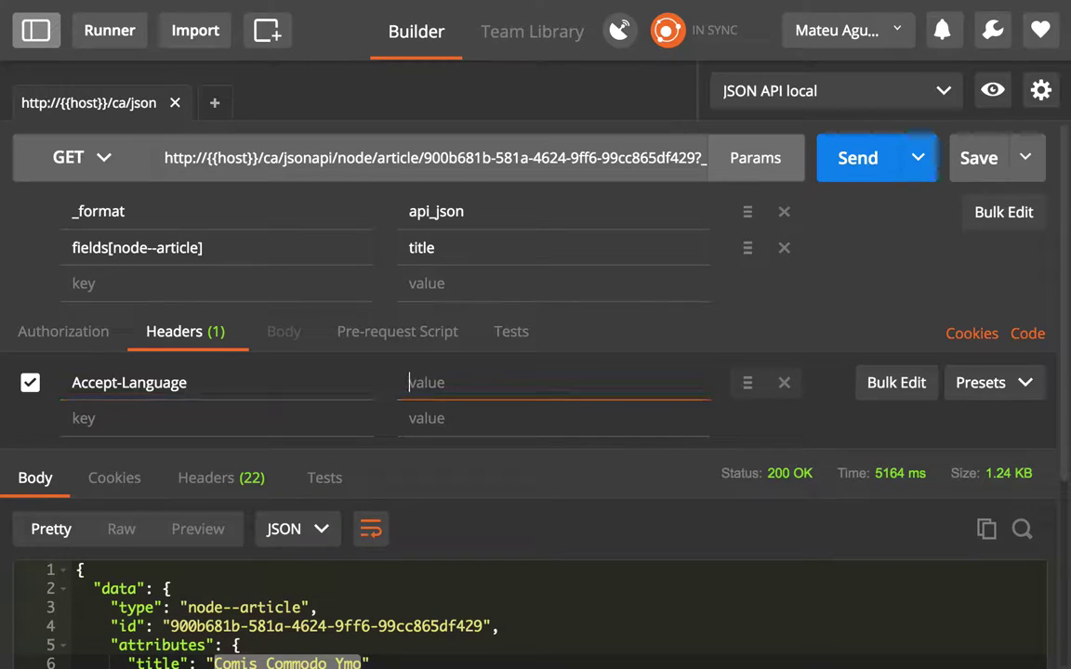
pyautogui.write('ca')
pyautogui.click(141, 419)
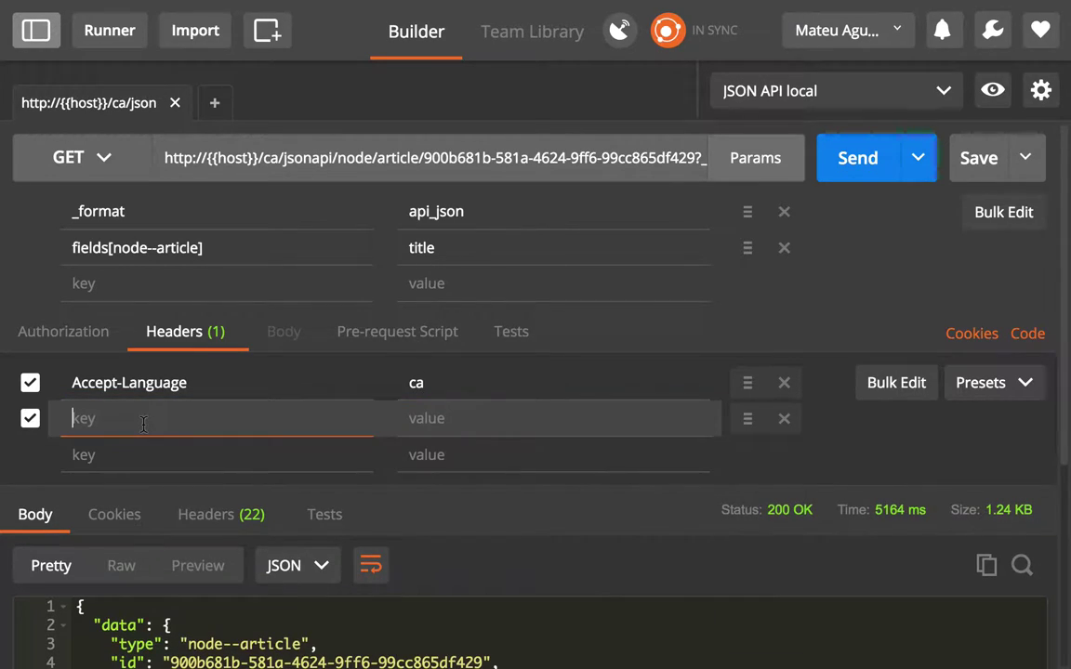
# Step: Try other Accept-Language values such as 'ES_', then delete the header
pyautogui.click(409, 382)
pyautogui.write('e')
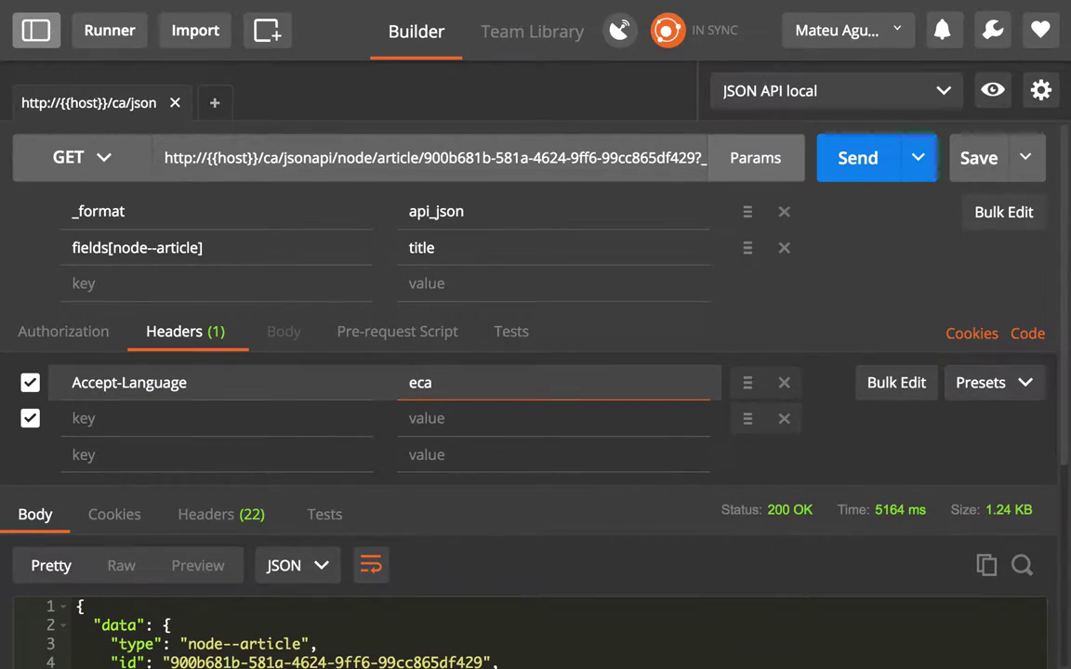
pyautogui.press('BackSpace')
pyautogui.write('ES-')
pyautogui.press('BackSpace')
pyautogui.write('_')
pyautogui.click(788, 380)
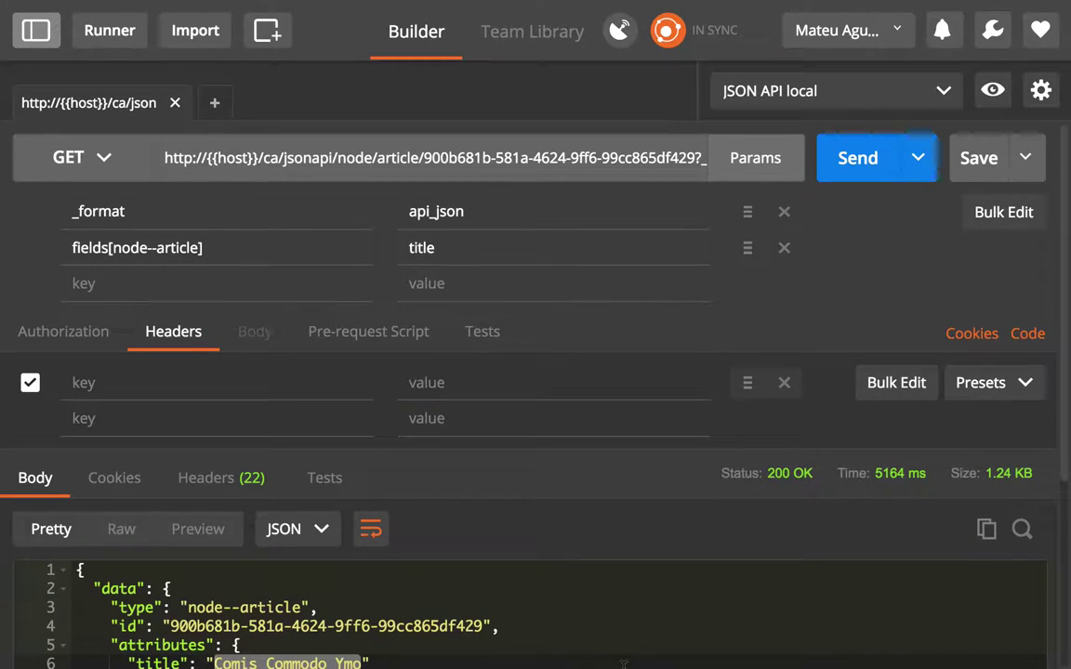
# Step: Remove the empty header row and resend the /ca/ request, returning 'Comis Commodo Ymo in Catalan!'
pyautogui.click(784, 382)
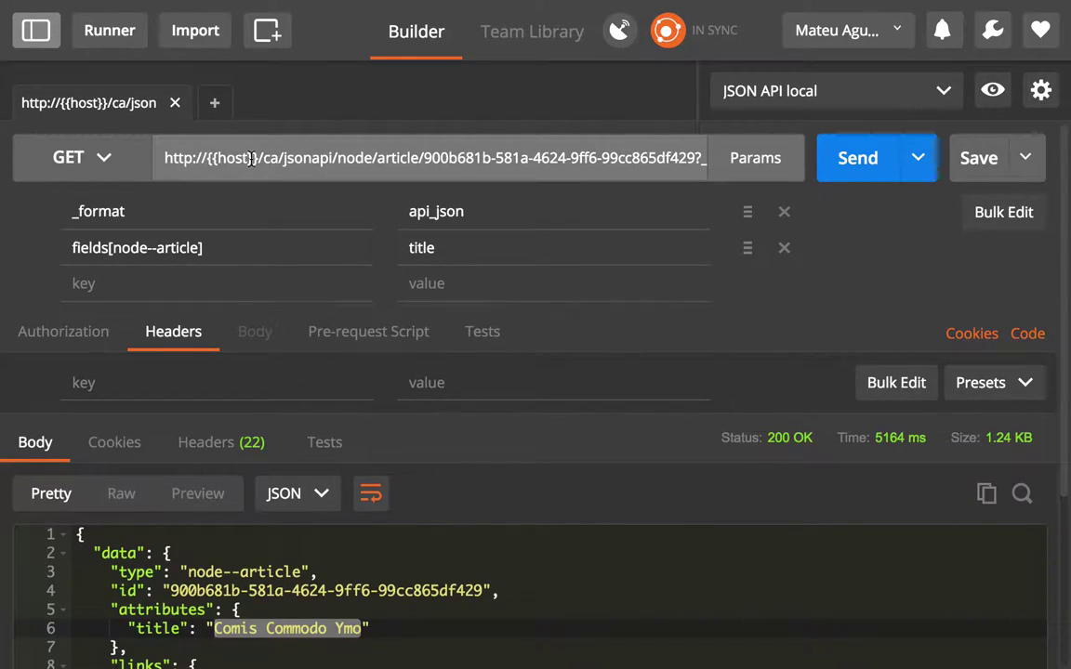
pyautogui.moveTo(258, 158); pyautogui.dragTo(279, 158)
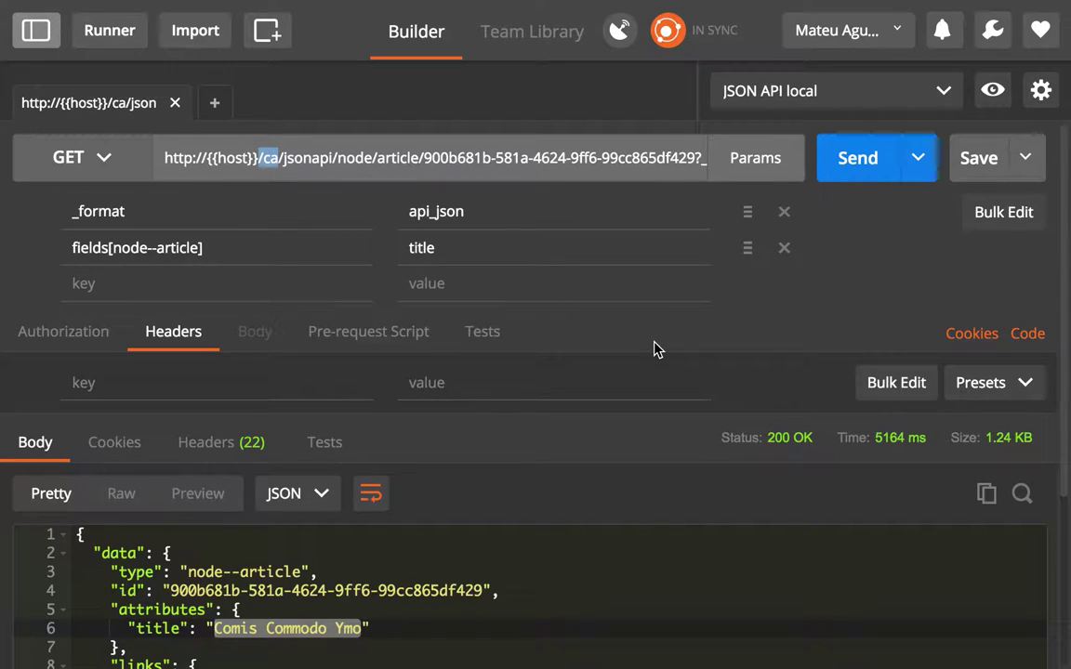
pyautogui.click(865, 162)
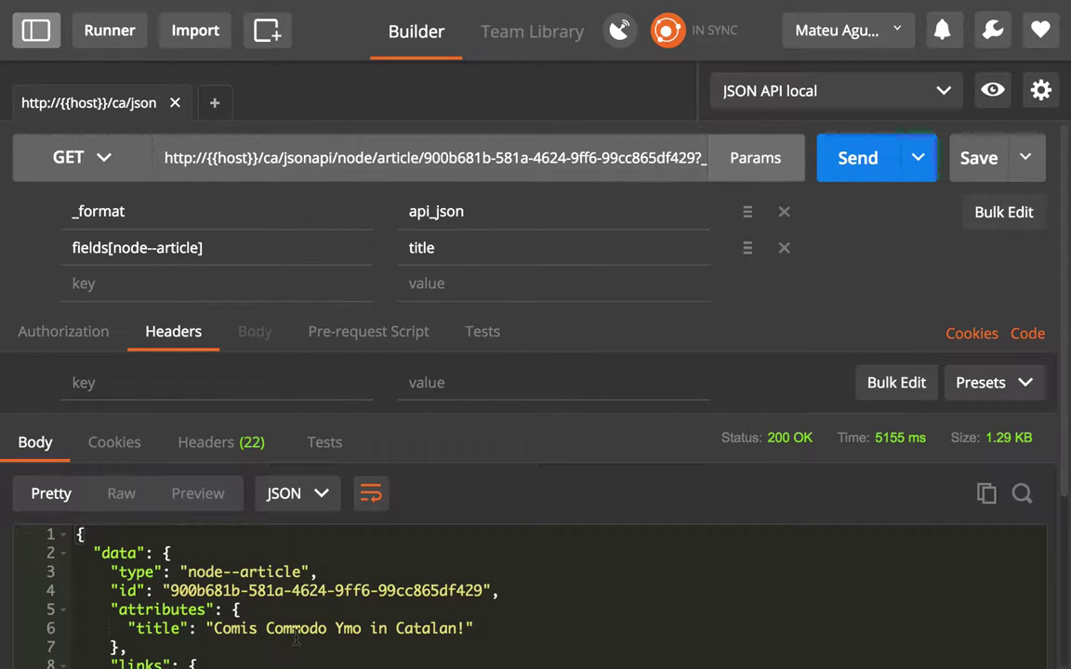
pyautogui.moveTo(460, 630); pyautogui.dragTo(214, 629)
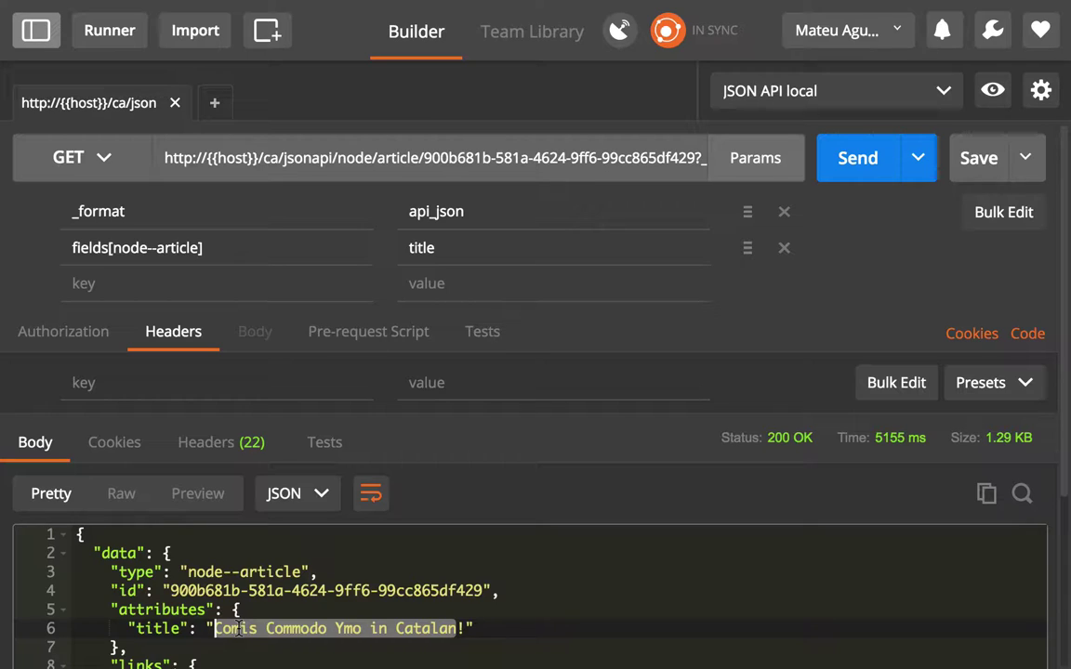
pyautogui.press('super+Tab')
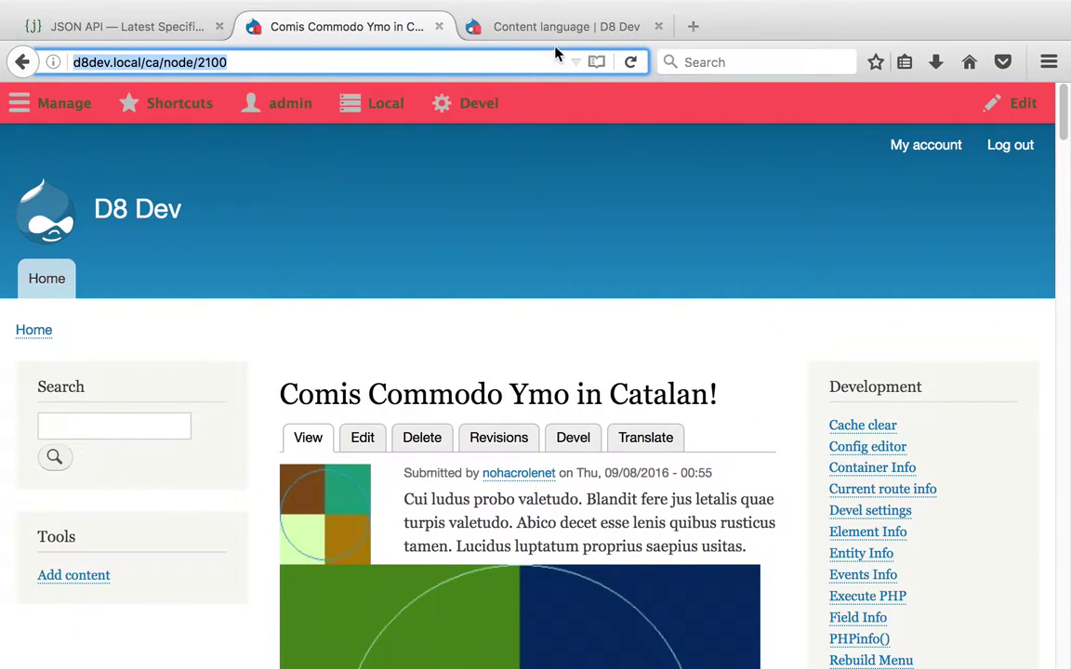
# Step: Review the translatable Title field in content language settings, then open the Catalan article's Translate overview
pyautogui.click(564, 35)
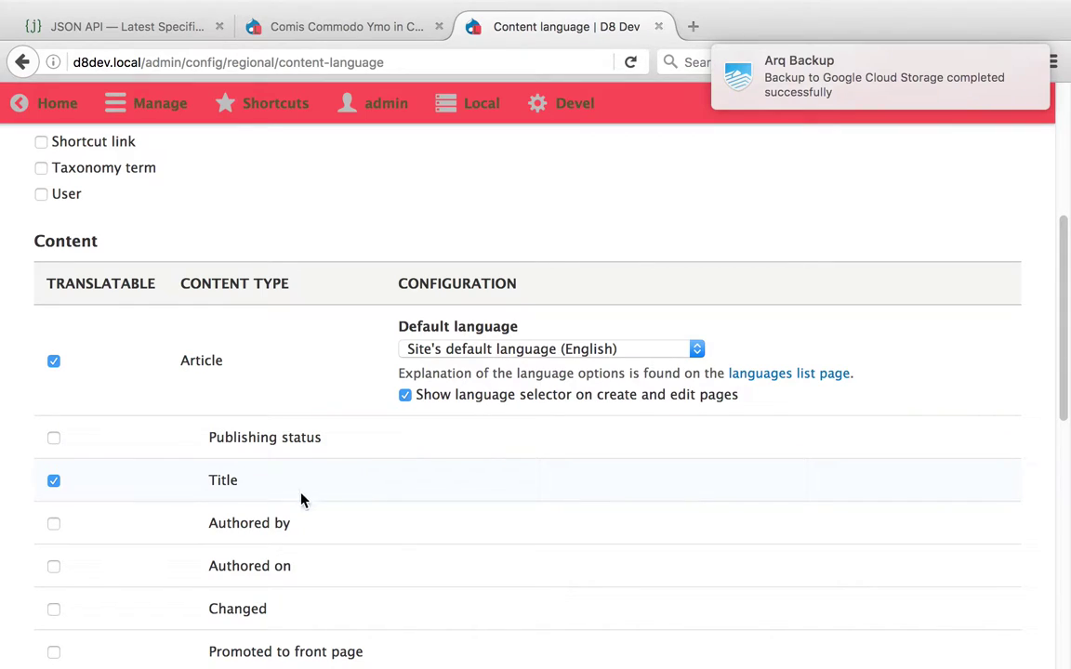
pyautogui.doubleClick(220, 476)
pyautogui.scroll(5, 536, 282)
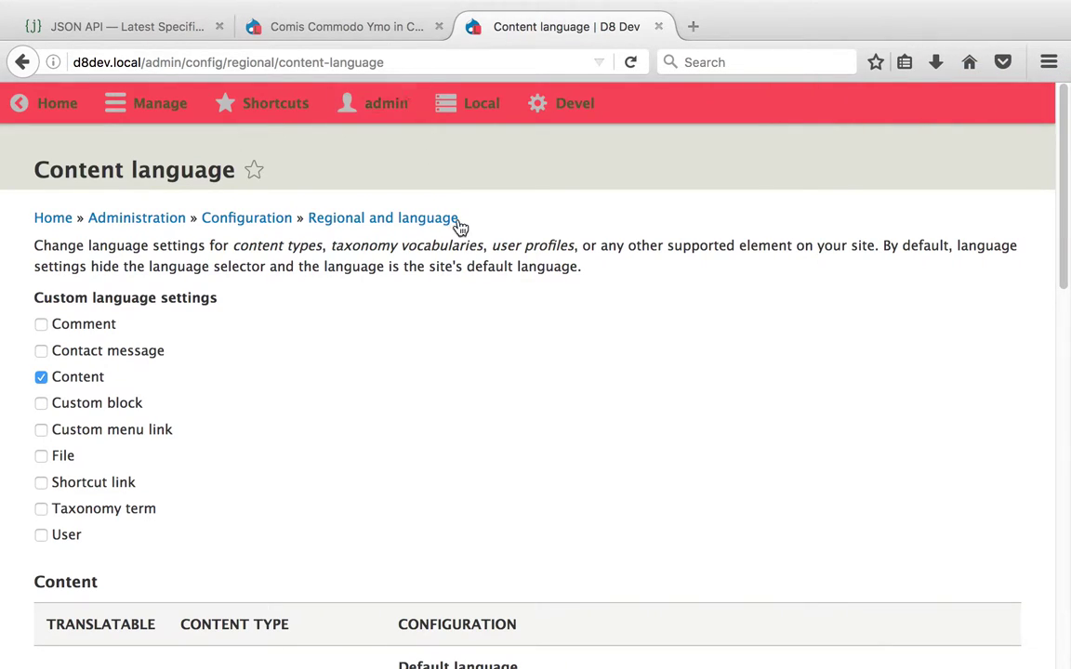
pyautogui.click(345, 26)
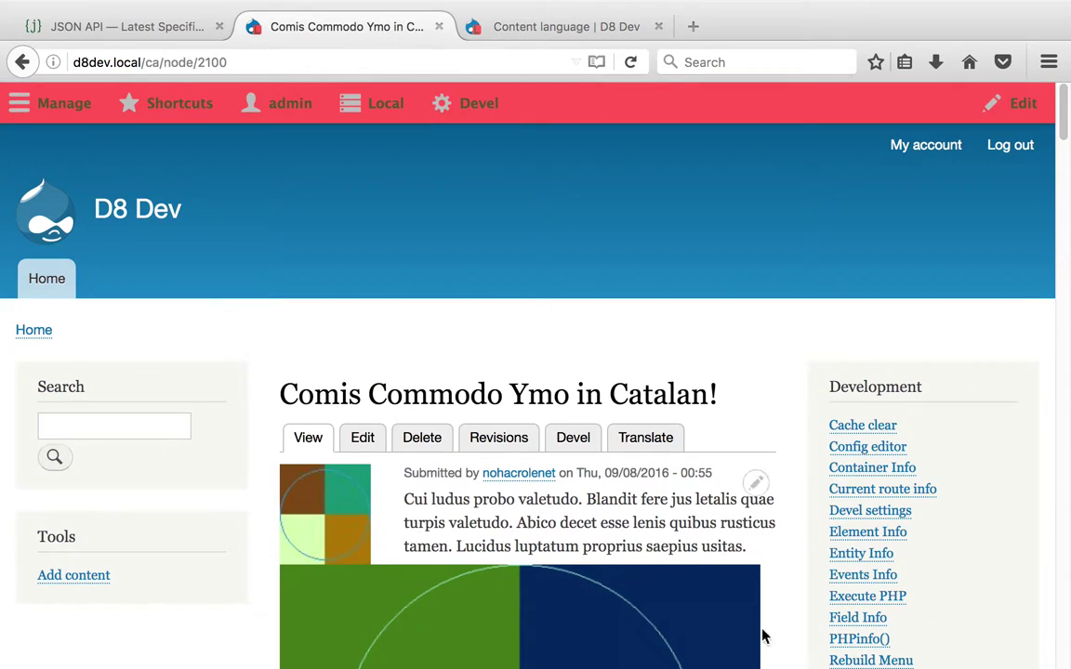
pyautogui.click(654, 445)
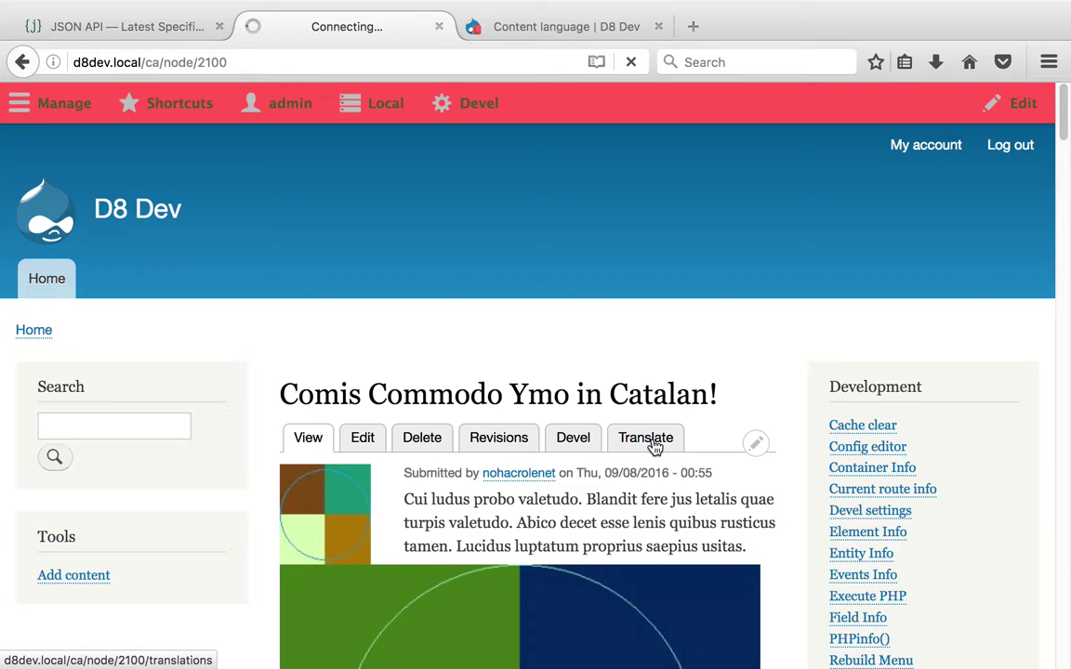